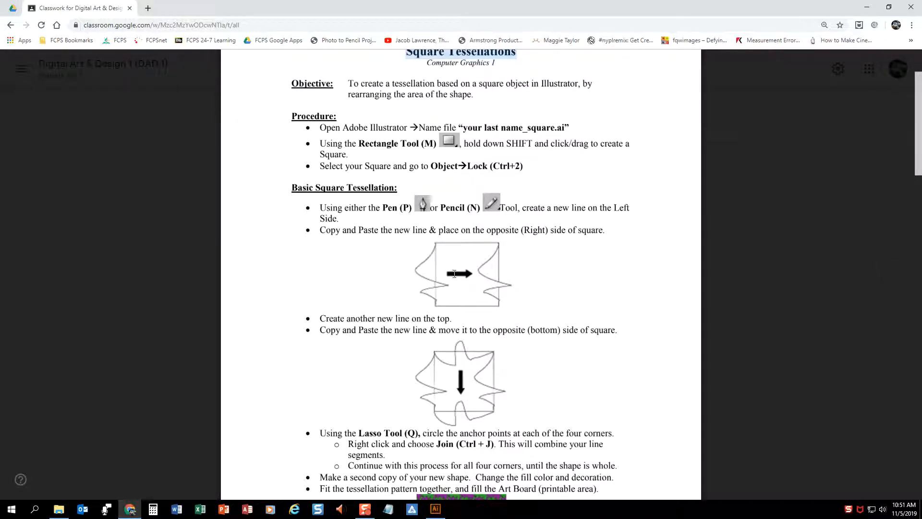
Look over the Square Tessellations instructions and switch to Illustrator
scroll(454, 274, down, 2)
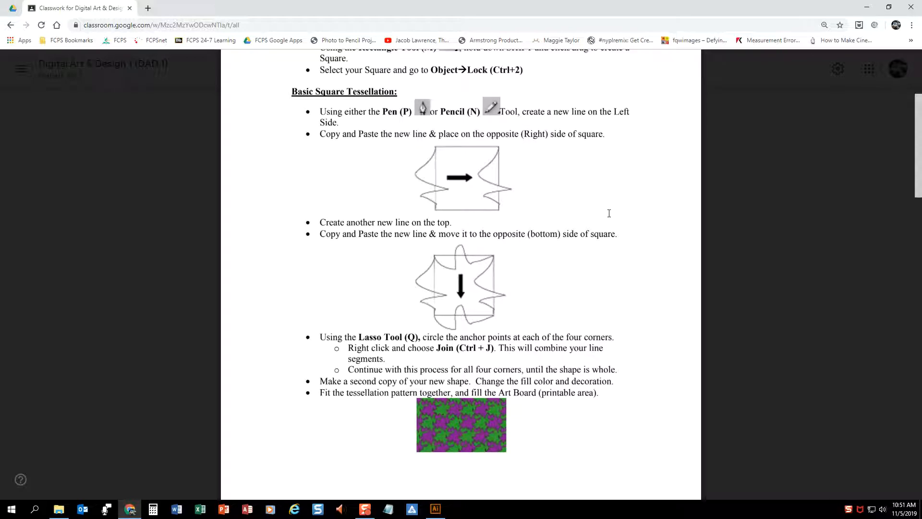
scroll(599, 194, up, 3)
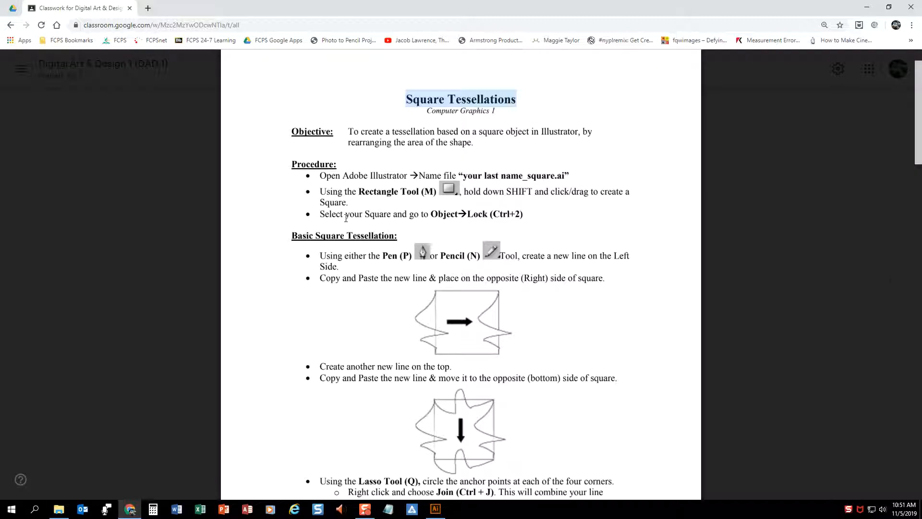
click(866, 9)
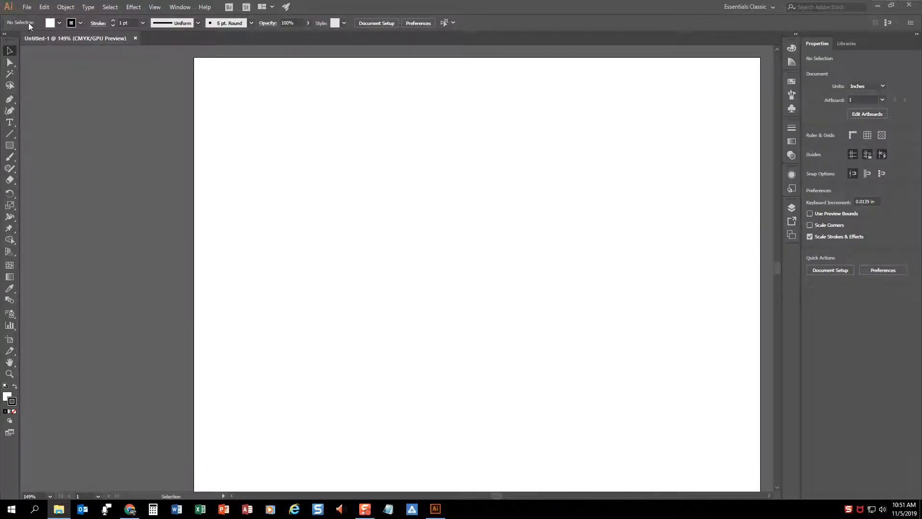
Save the document to the Desktop as an Illustrator file named with the surname followed by "Square tessellation Basic", keeping the default options
click(27, 8)
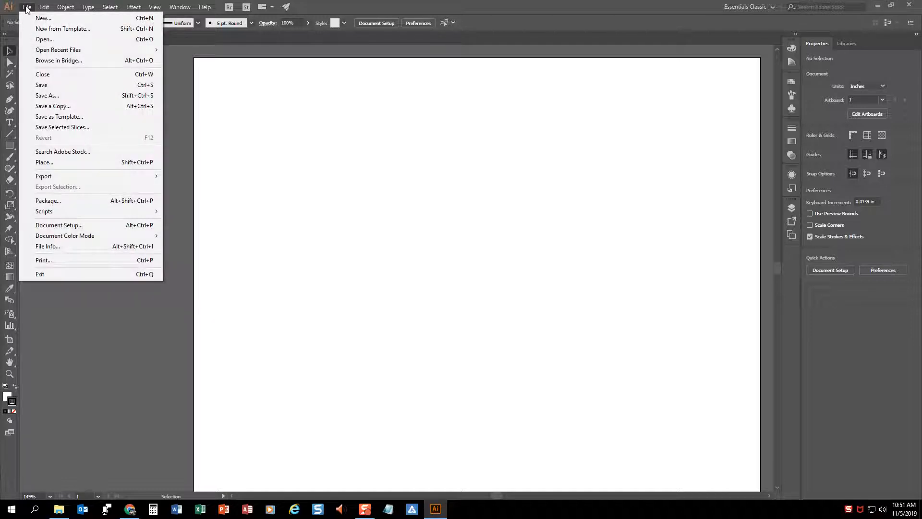
click(56, 96)
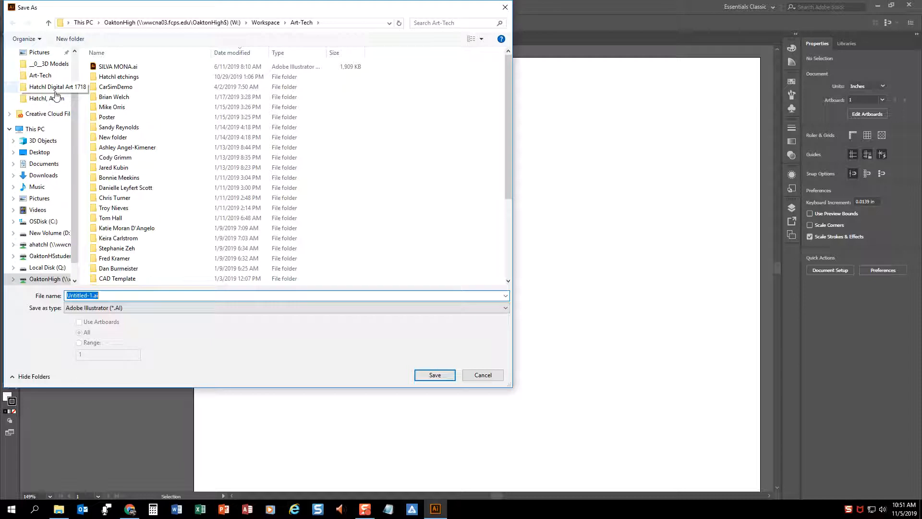
text(hatchl S)
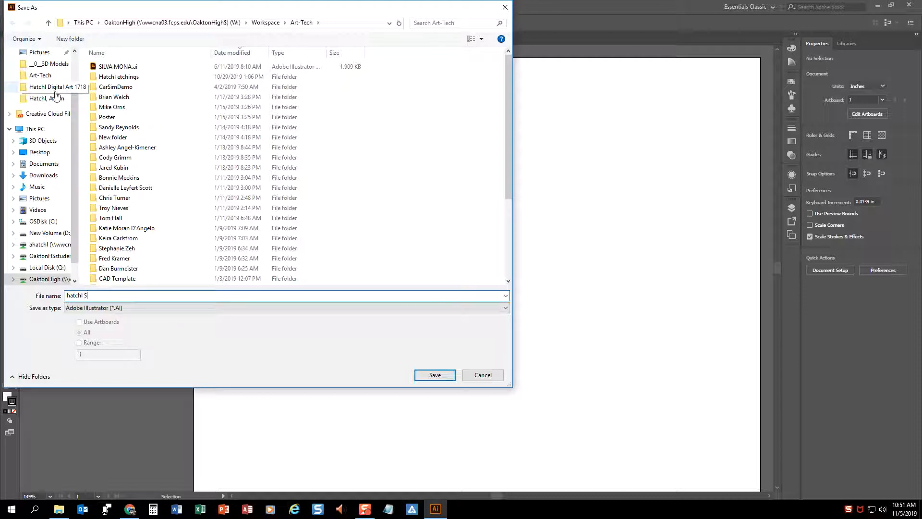
text(quare tess)
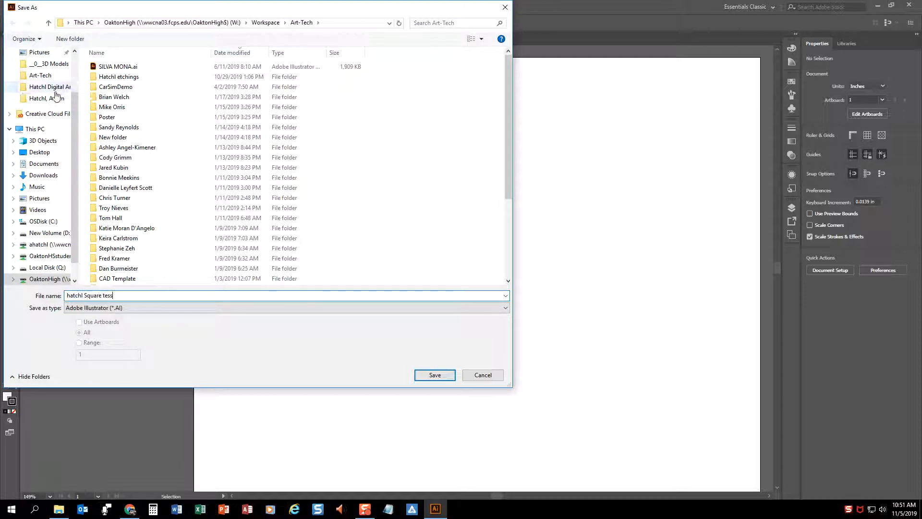
text(ellation Basic)
click(39, 152)
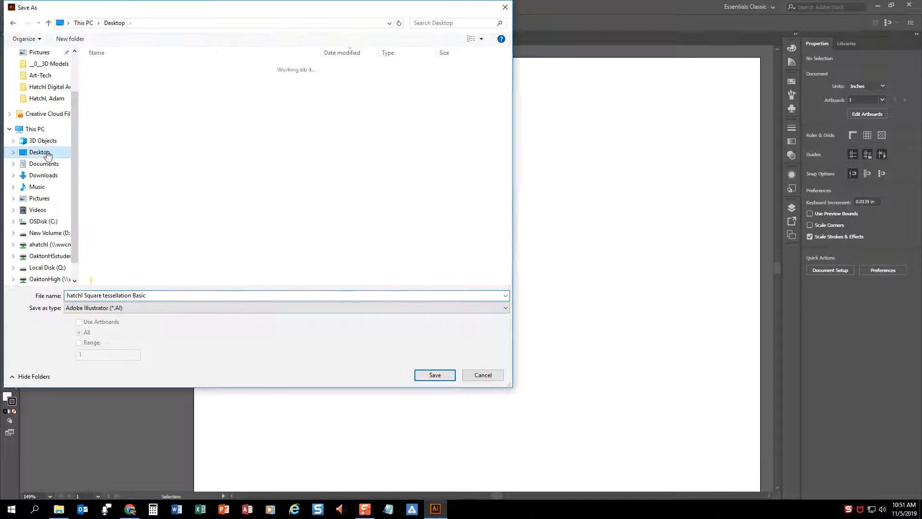
click(434, 378)
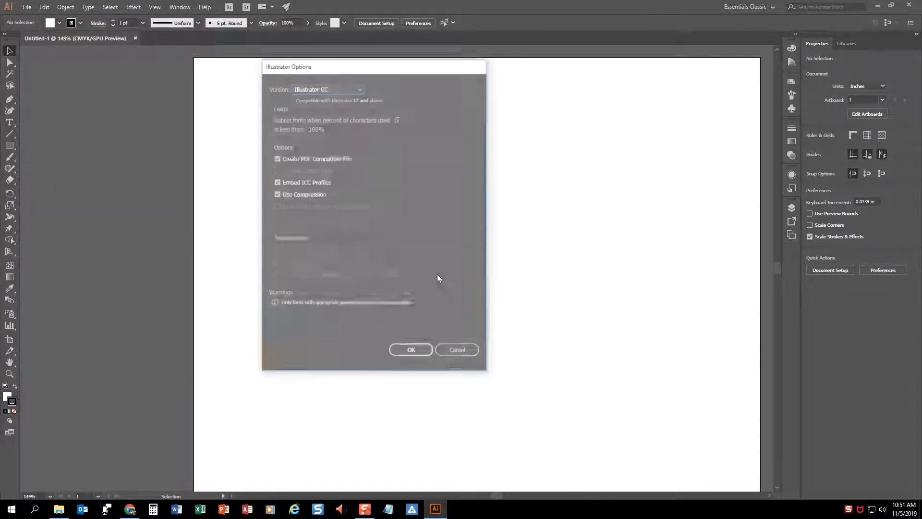
click(412, 352)
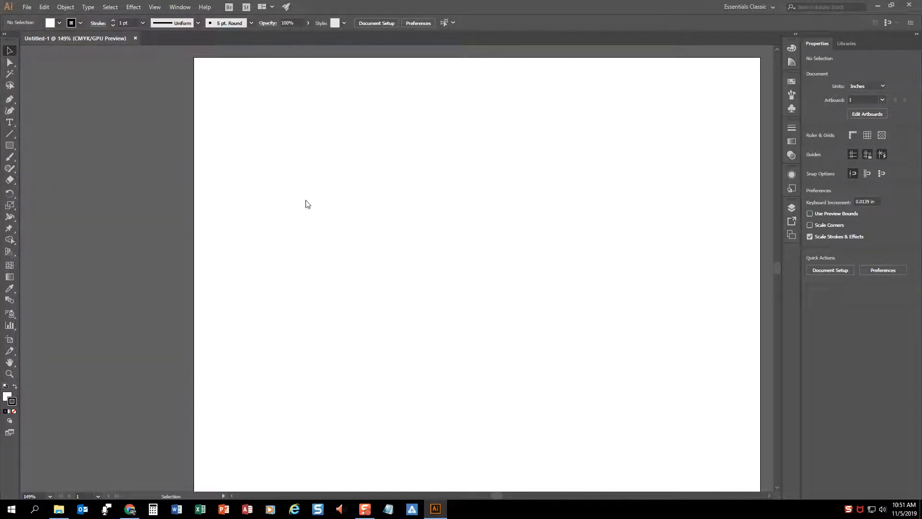
Draw a square about 3.1 in wide in the artboard's upper-left area and lock it
key(m)
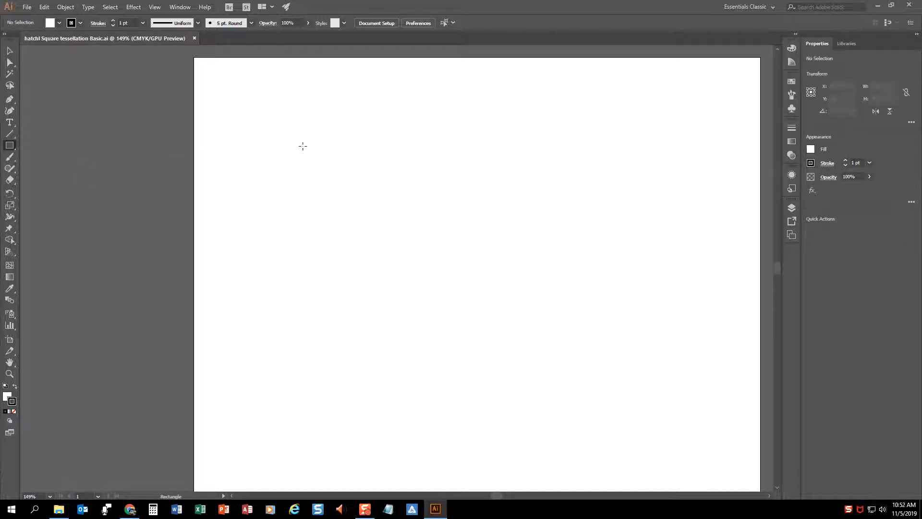
drag(243, 103, 404, 251)
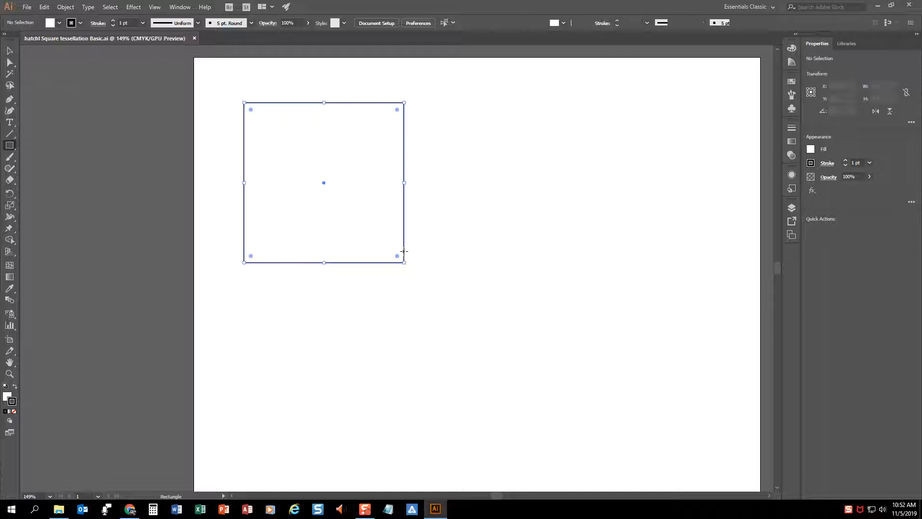
click(66, 7)
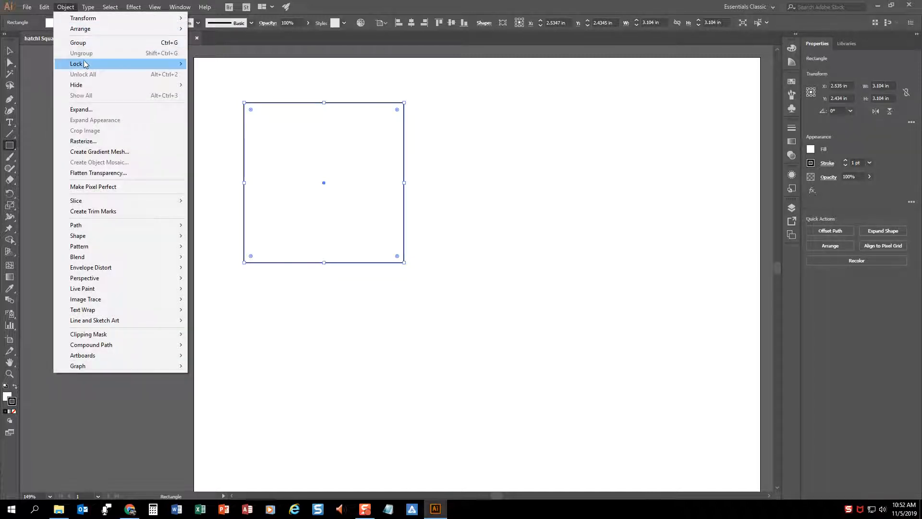
mouse_move(86, 64)
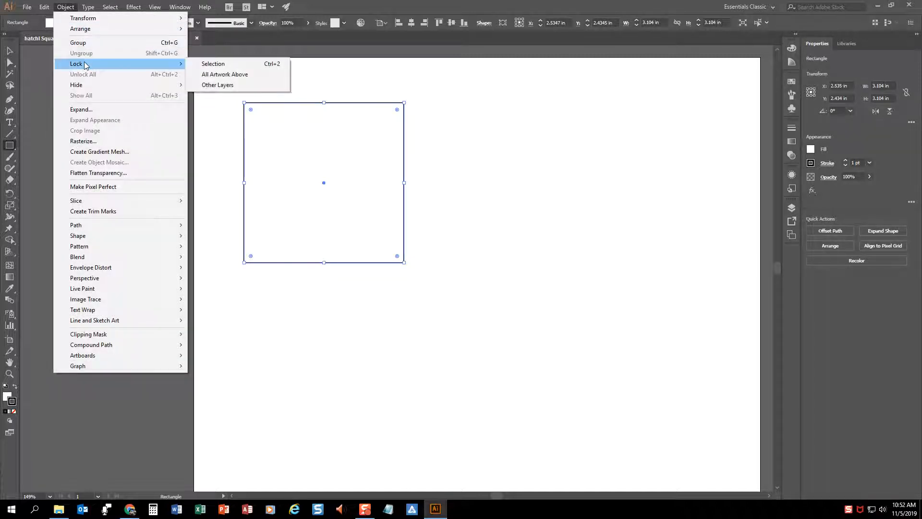
click(232, 65)
click(8, 51)
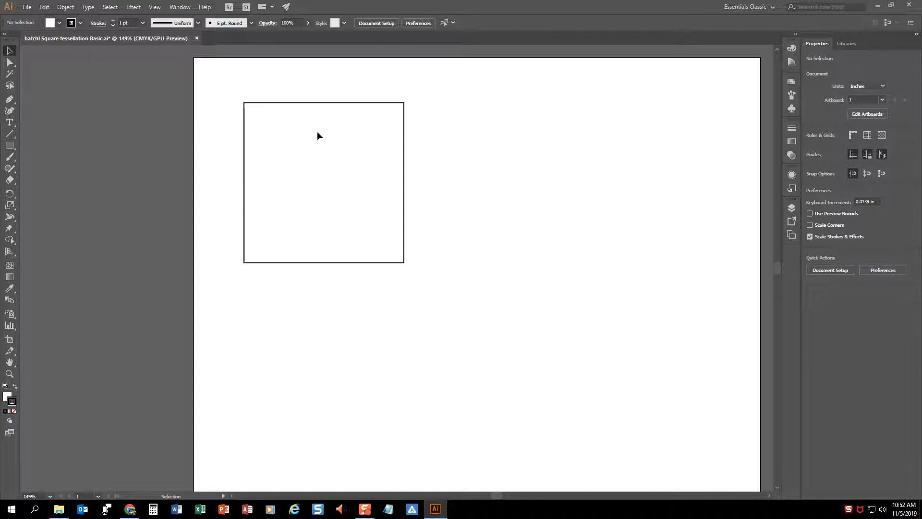
With the Pencil tool, a CMYK Red stroke and no fill, draw a wavy line about 1.43 in wide along the square's left edge, corner to corner
key(n)
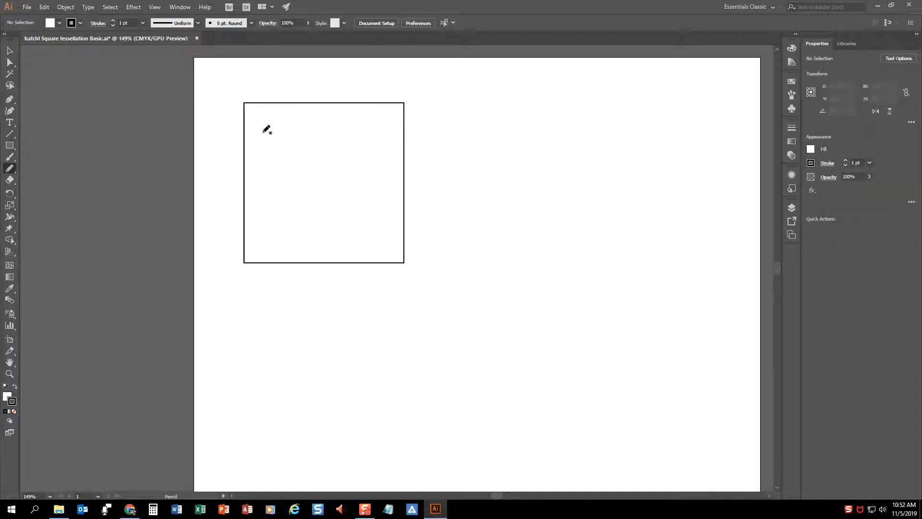
click(81, 23)
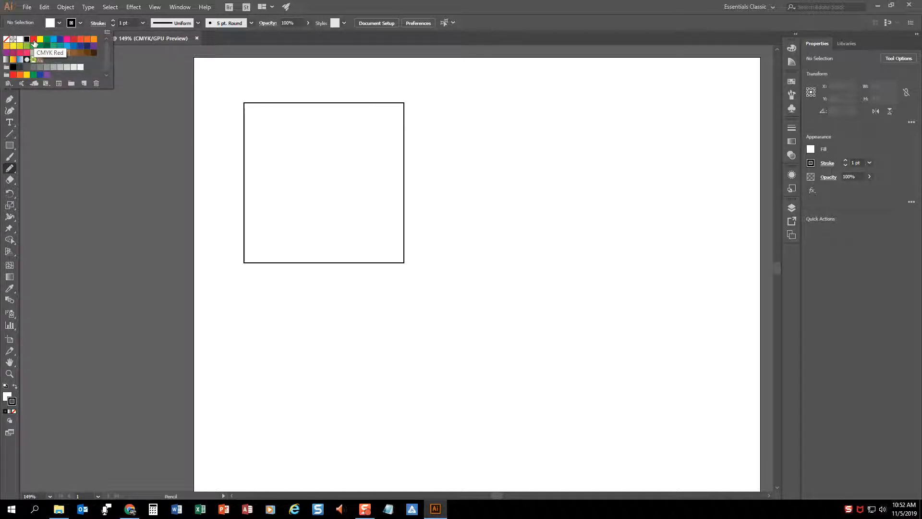
click(33, 43)
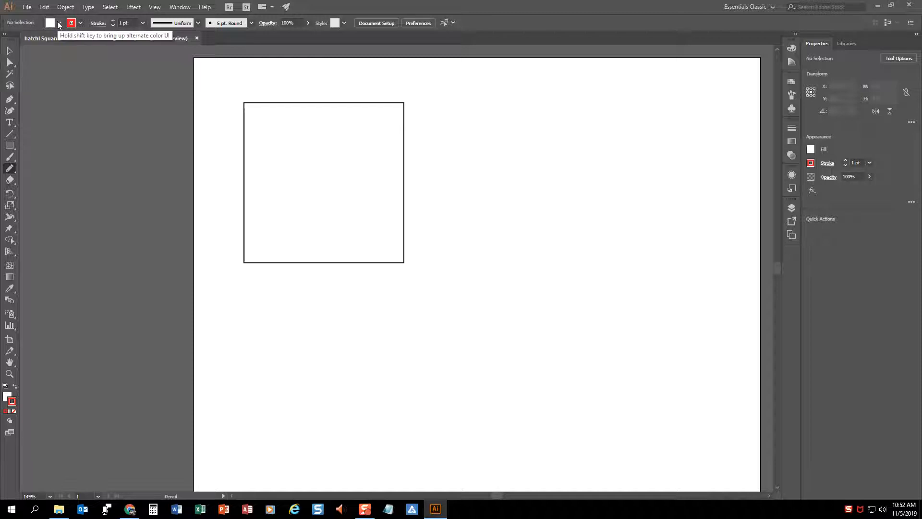
click(59, 23)
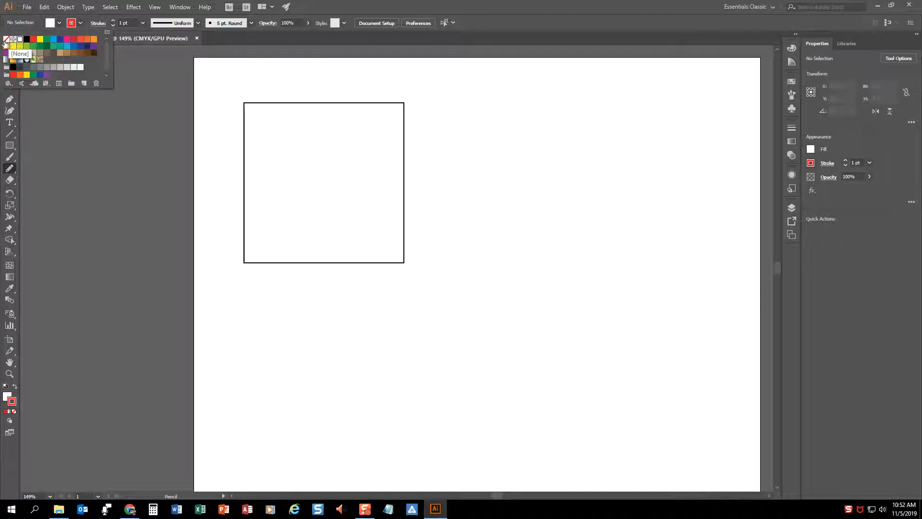
click(7, 42)
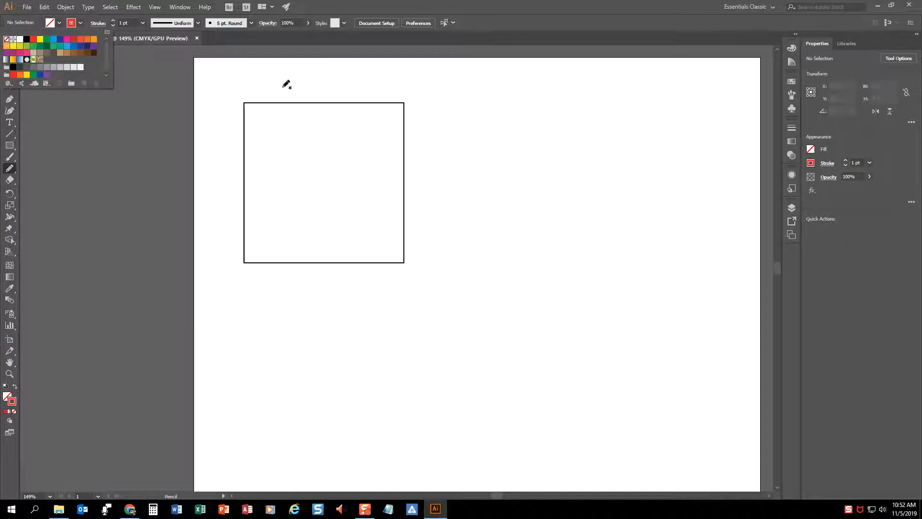
click(244, 103)
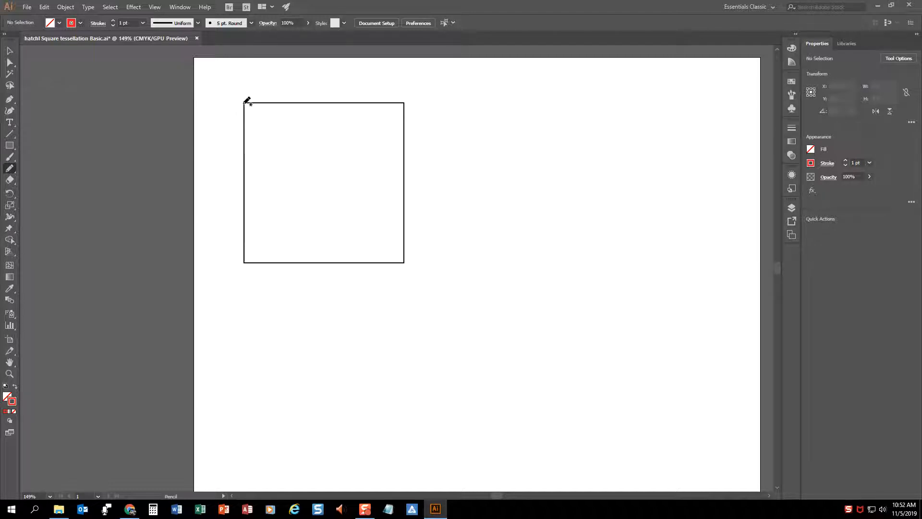
mouse_move(244, 103)
mouse_down()
mouse_move(205, 160)
mouse_move(206, 191)
mouse_move(214, 176)
mouse_move(261, 194)
mouse_move(272, 210)
mouse_move(242, 238)
mouse_move(245, 262)
mouse_up()
Duplicate the red wavy line and place the copy on the square's right edge
click(10, 50)
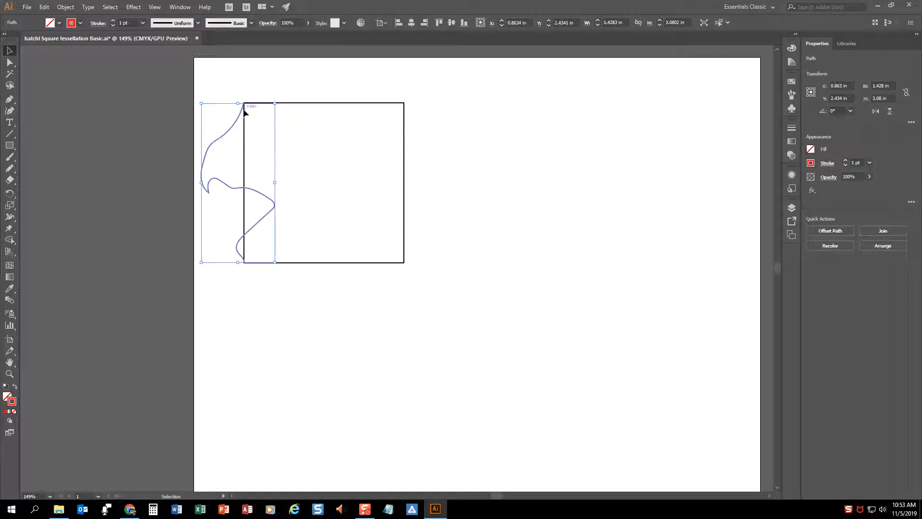
key(a)
key(ctrl+c)
key(ctrl+v)
key(v)
drag(392, 210, 395, 123)
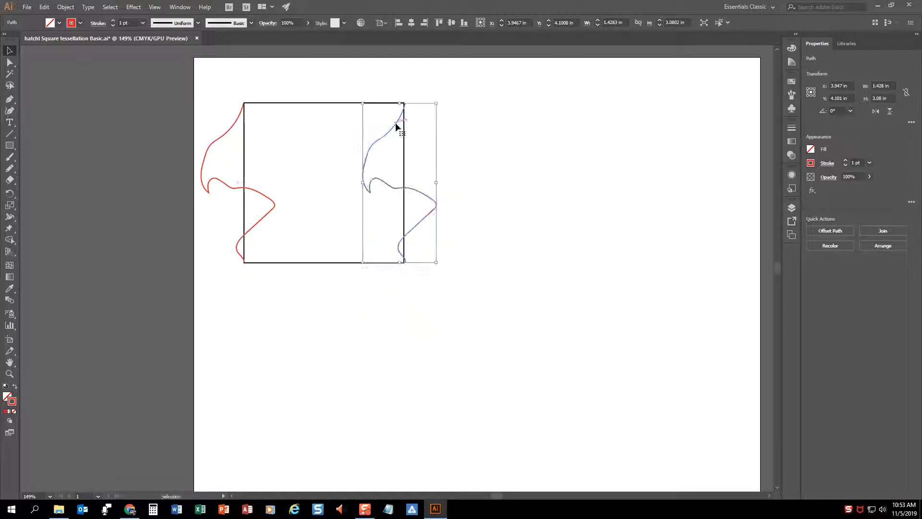
click(504, 145)
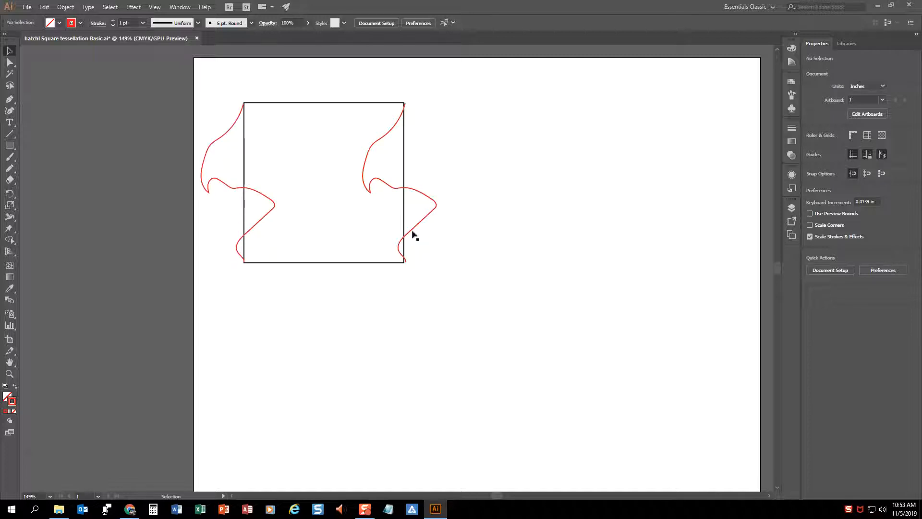
Nudge the copied red line slightly left so its ends line up with the square's right corners
click(434, 205)
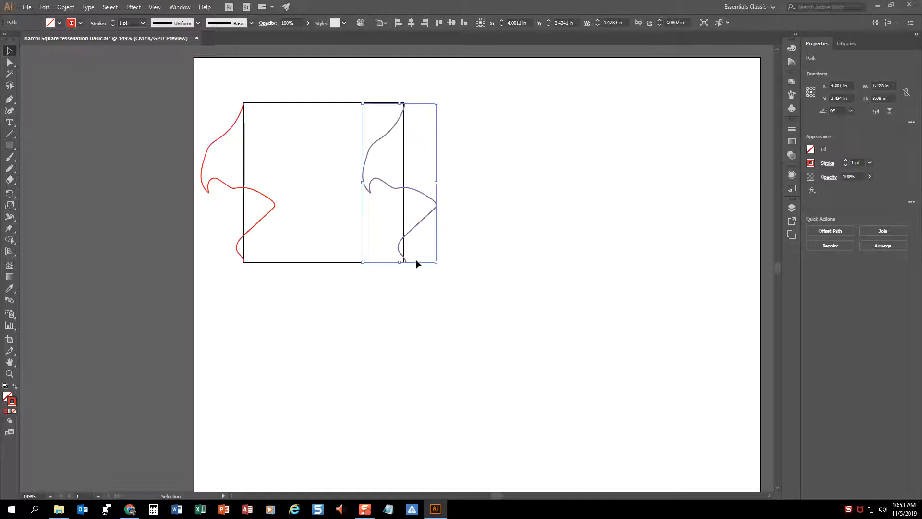
key(Left)
key(Left)
key(Left)
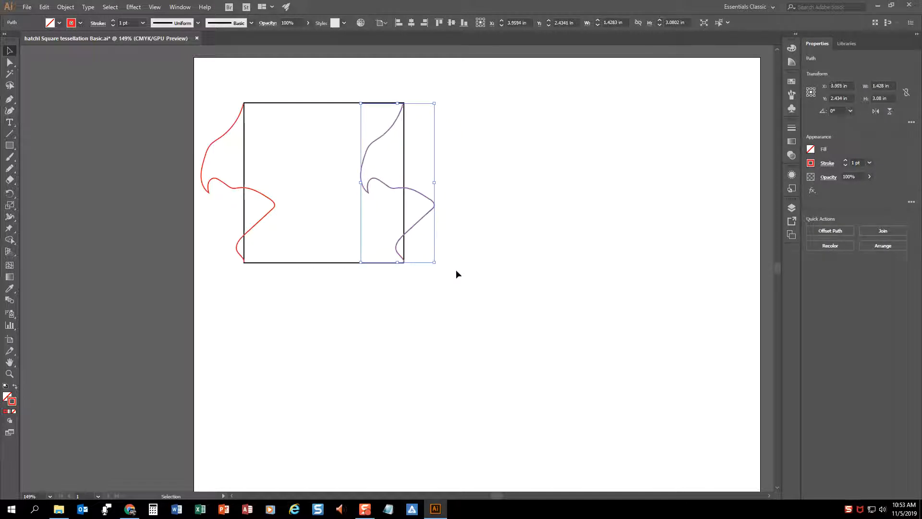
key(Right)
click(457, 270)
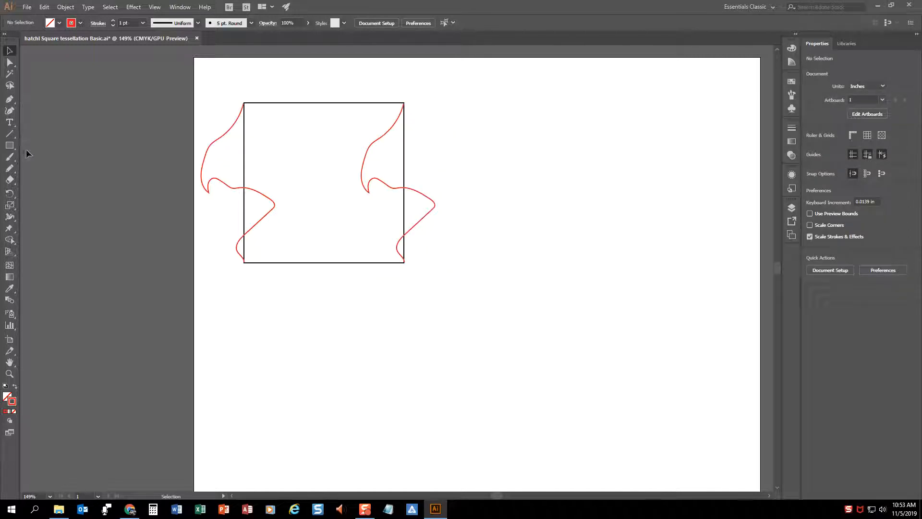
Draw a Pencil line about 3.11 by 1.46 in along the square's bottom edge, from right corner to left, and make its stroke green
click(10, 98)
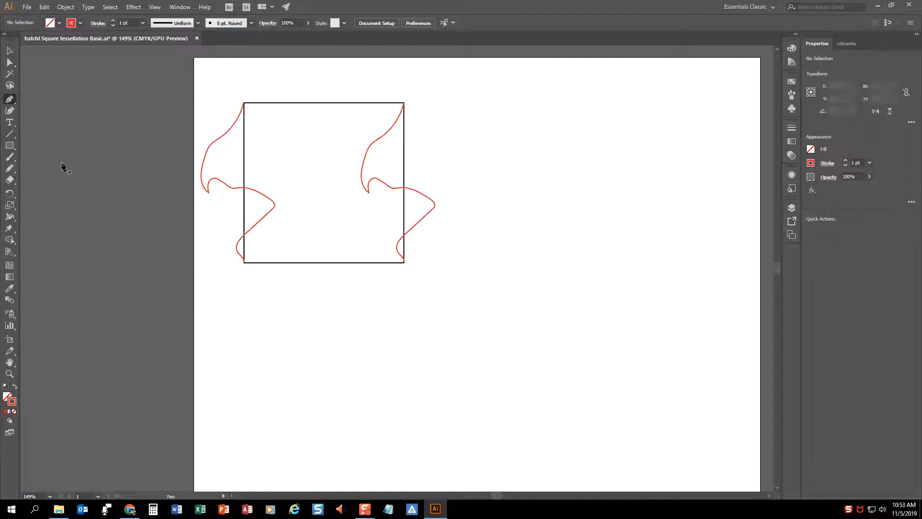
click(10, 169)
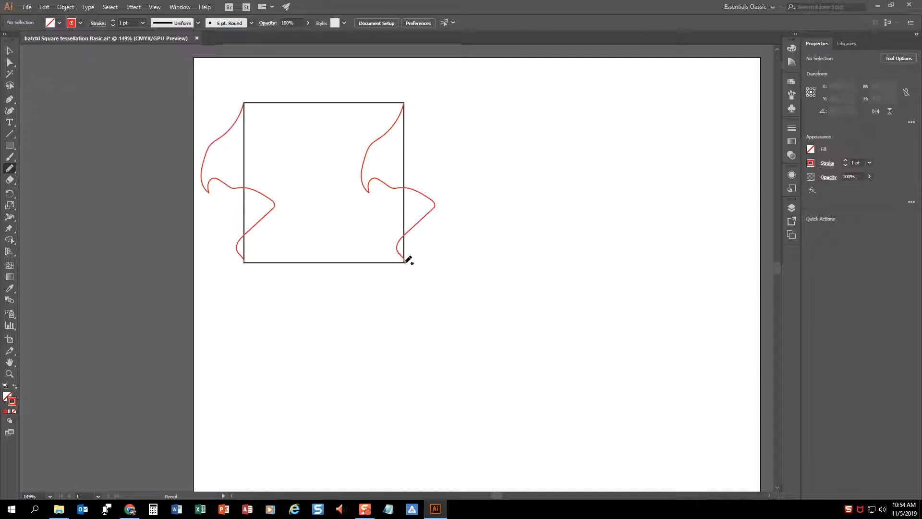
mouse_move(405, 262)
mouse_down()
mouse_move(388, 284)
mouse_move(361, 282)
mouse_move(362, 296)
mouse_move(347, 292)
mouse_move(341, 265)
mouse_move(302, 226)
mouse_move(245, 263)
mouse_up()
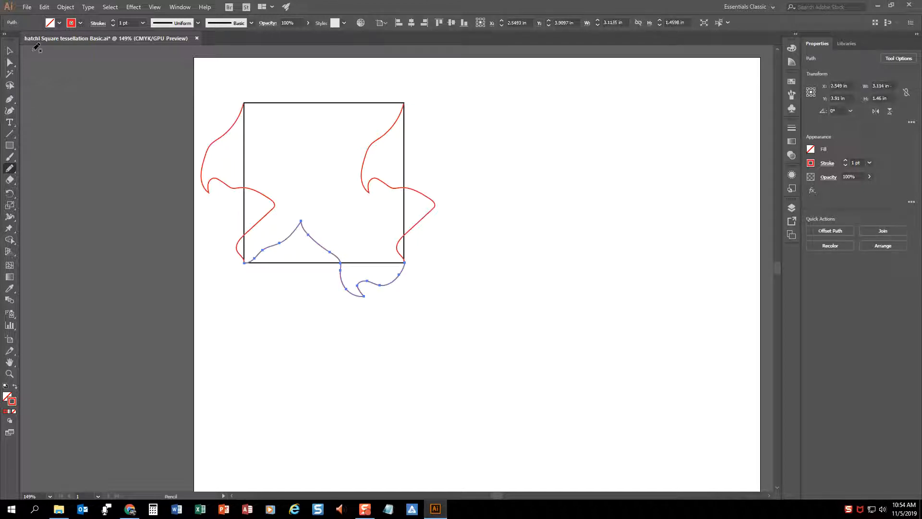
click(80, 23)
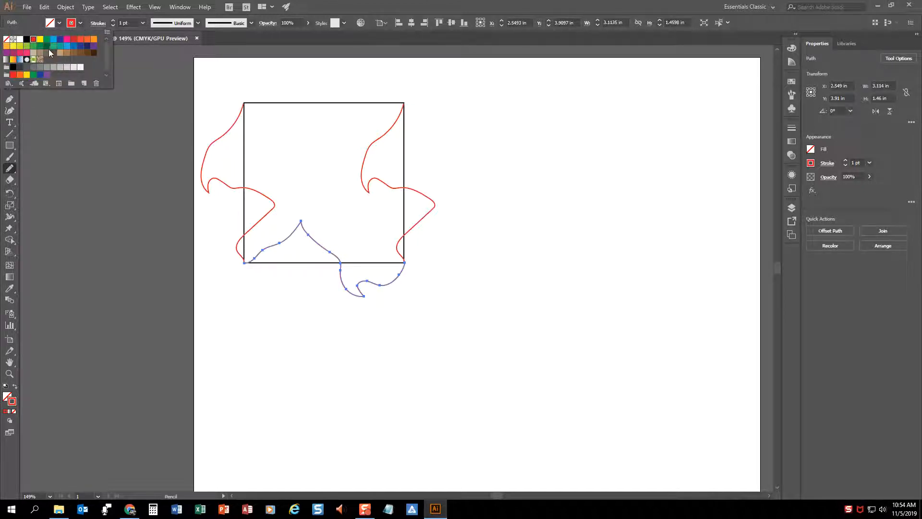
click(47, 39)
click(346, 11)
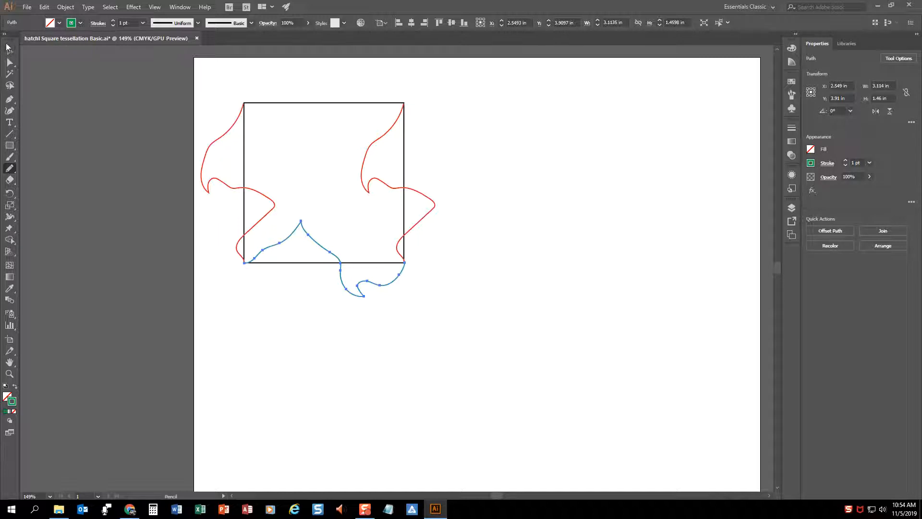
Duplicate the green line and place the copy on the square's top edge, aligned with the upper corners
key(v)
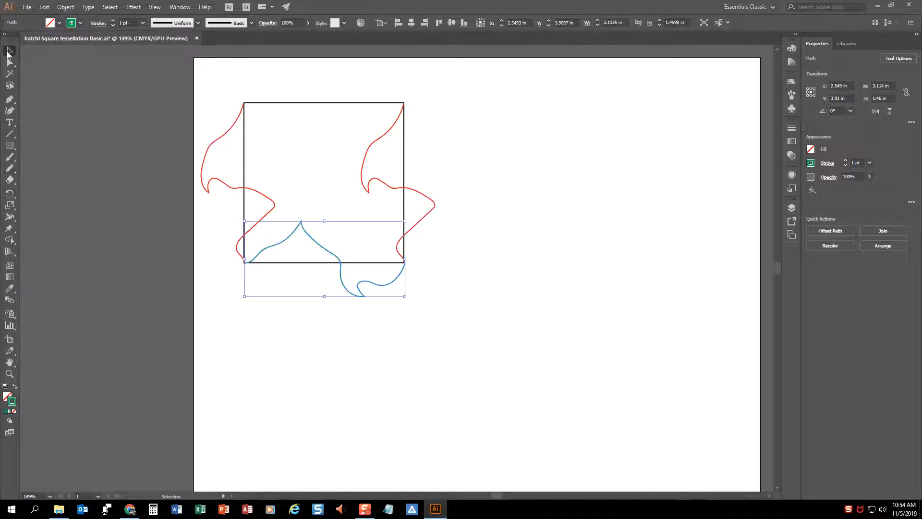
click(391, 345)
click(362, 297)
drag(361, 297, 351, 139)
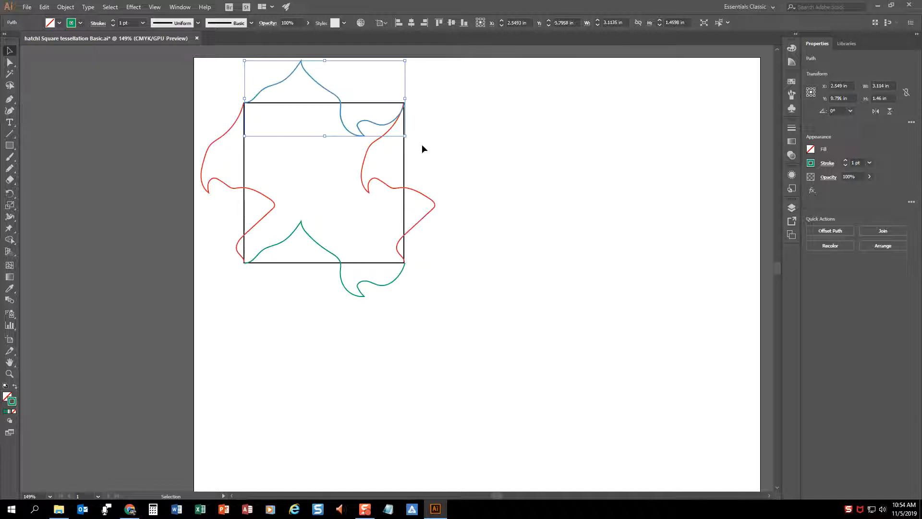
click(432, 139)
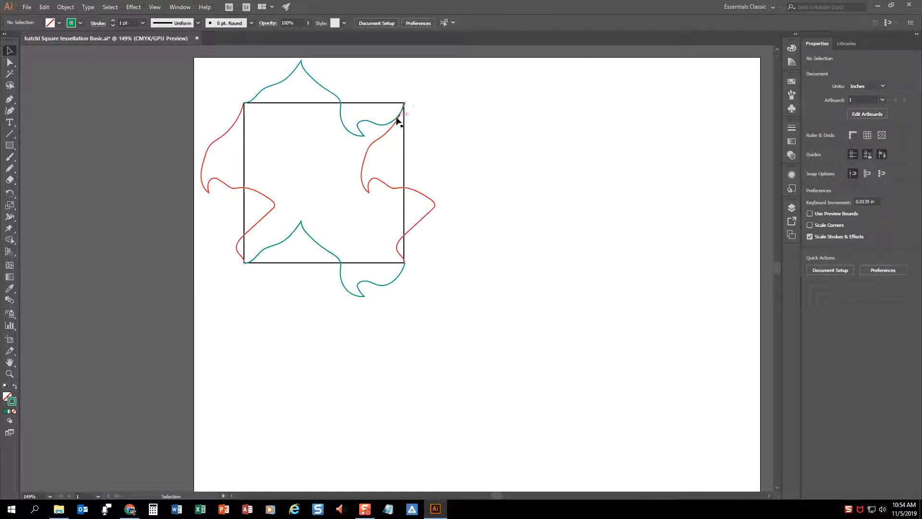
Delete the green line on the square's bottom edge
click(9, 374)
drag(395, 125, 387, 159)
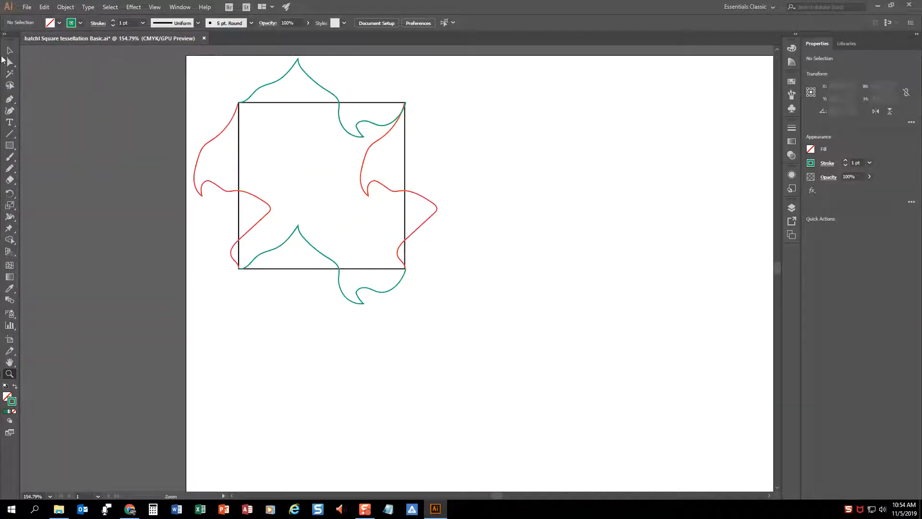
click(5, 53)
click(337, 290)
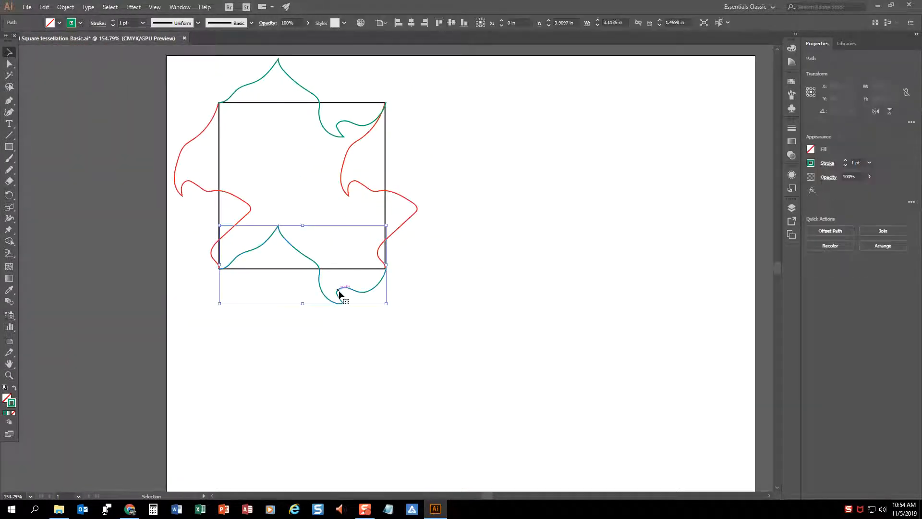
drag(338, 290, 351, 126)
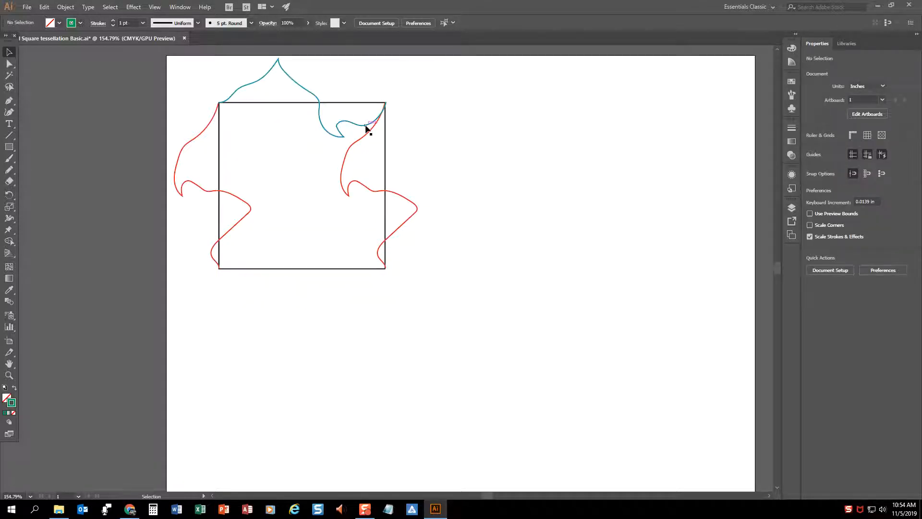
Reshape the upper green line with Direct Selection, raising the anchor near its right end and placing its end anchor on the square's upper-right corner
click(366, 127)
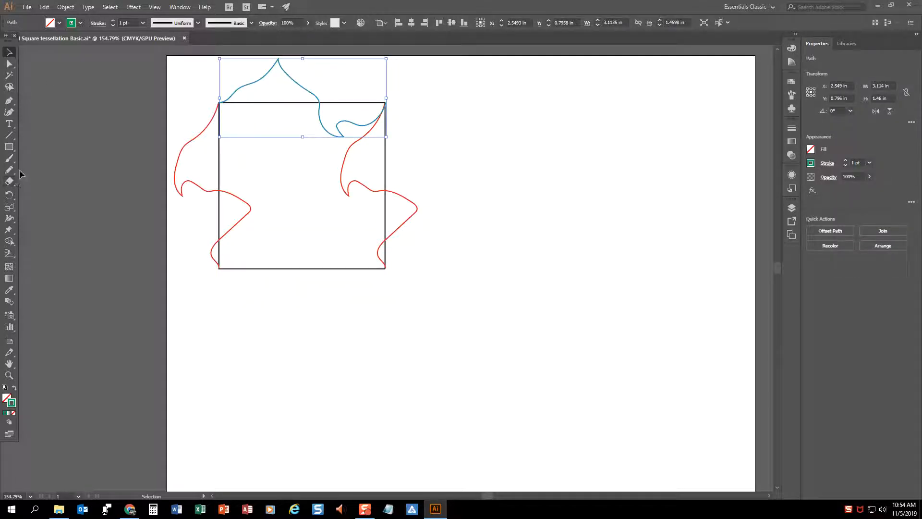
click(9, 63)
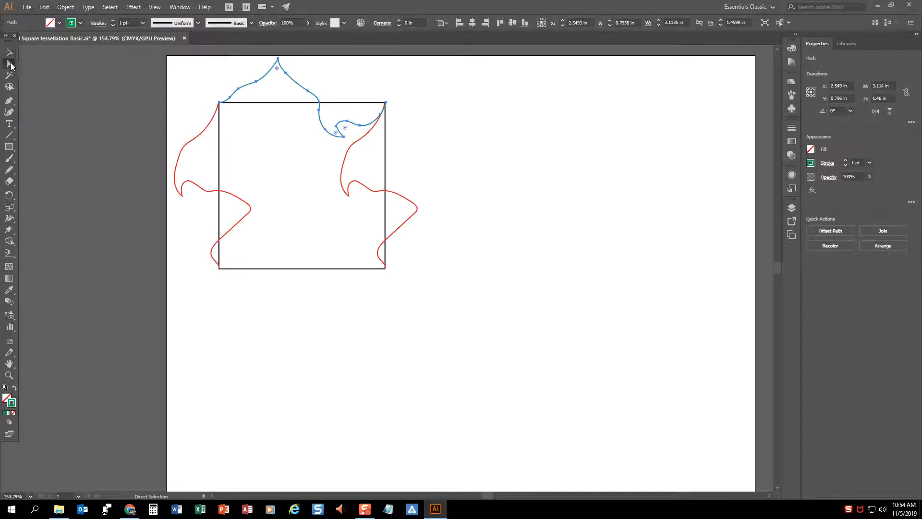
click(477, 120)
mouse_move(373, 124)
mouse_down()
mouse_move(394, 120)
mouse_move(374, 110)
mouse_up()
click(384, 103)
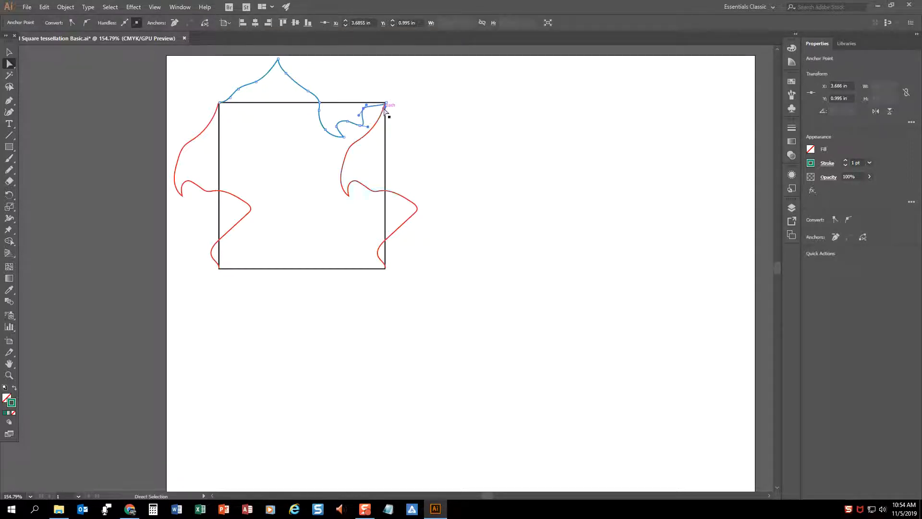
click(384, 102)
click(483, 119)
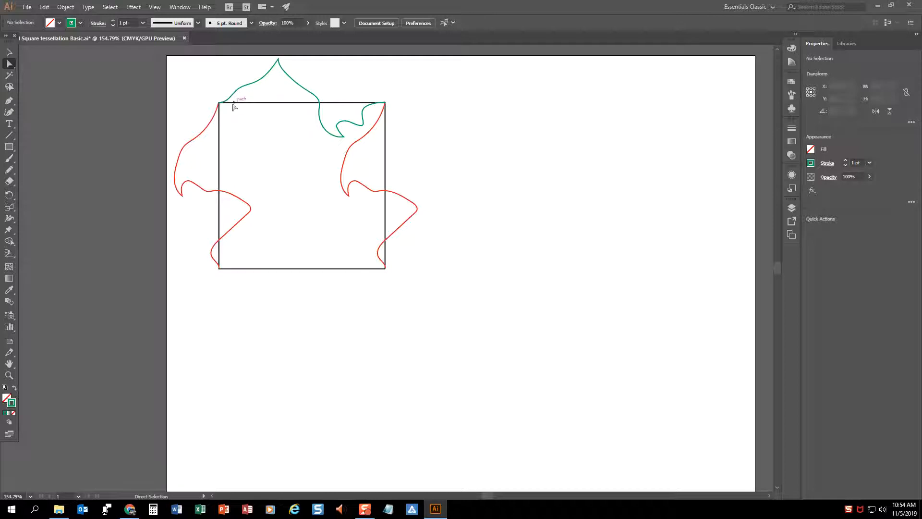
Duplicate the reshaped green line and place the copy on the square's bottom edge, aligned with the lower corners
key(v)
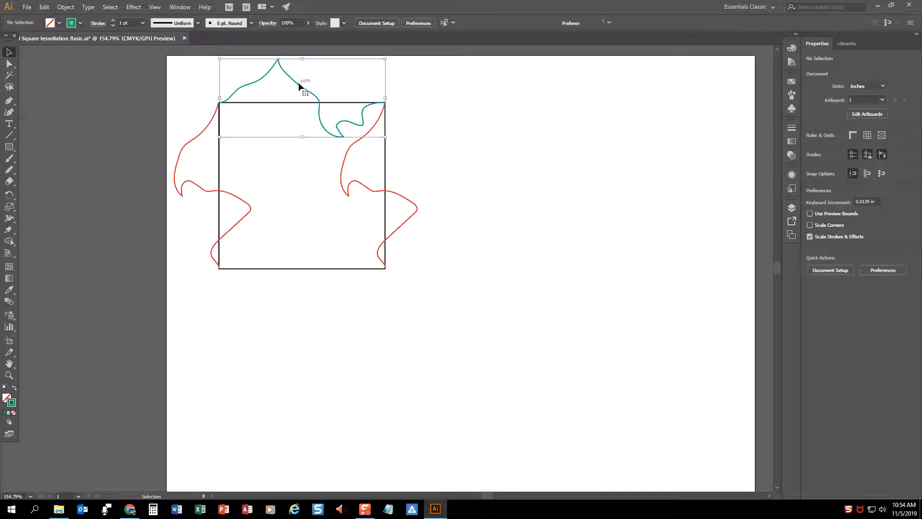
click(298, 84)
key(ctrl+c)
key(ctrl+v)
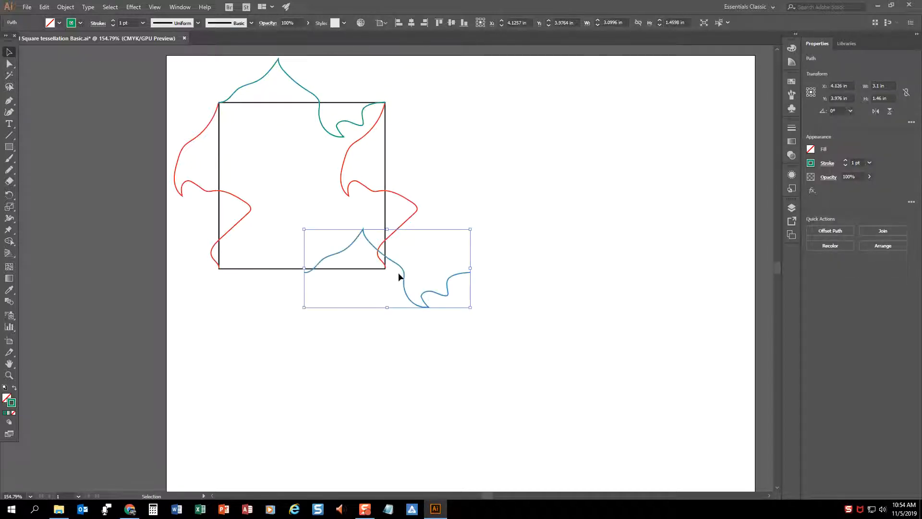
drag(404, 273, 319, 269)
click(452, 256)
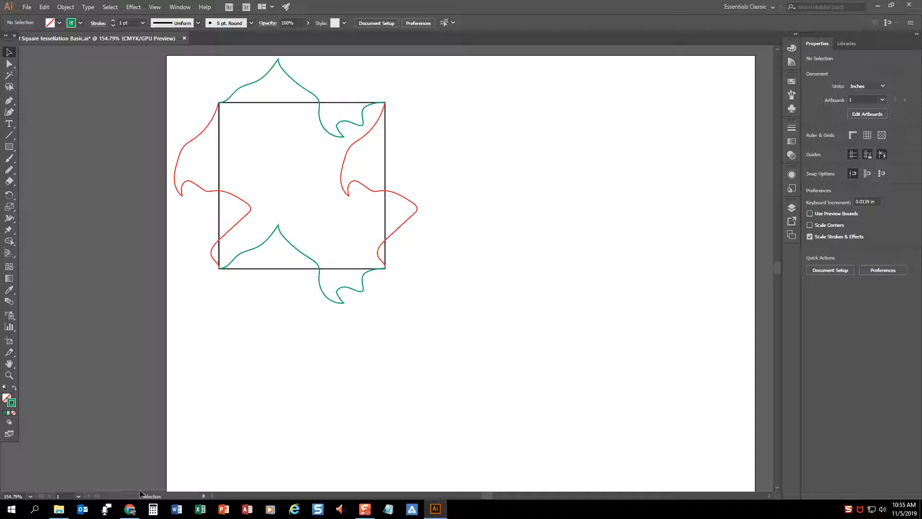
Switch to Chrome and read the Basic Square Tessellation instructions on joining the corners with the Lasso tool, and return to Illustrator
mouse_move(131, 510)
click(130, 468)
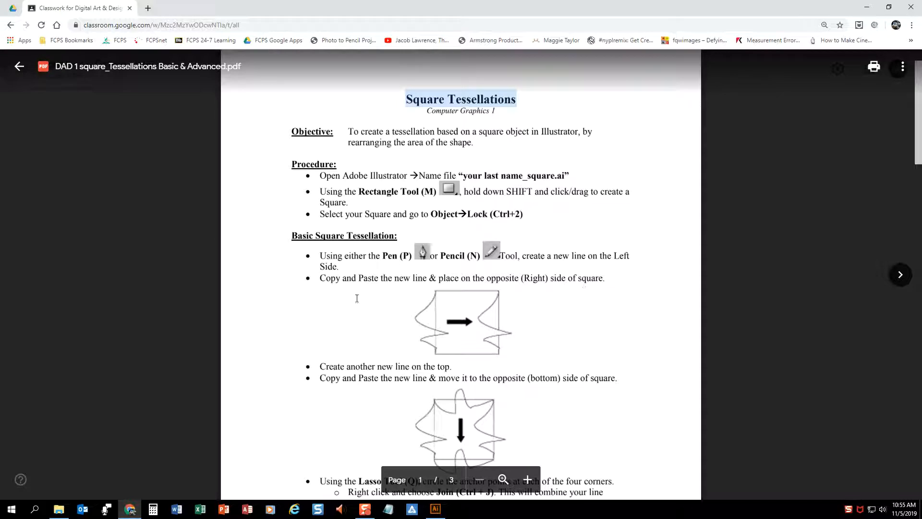
scroll(549, 249, down, 5)
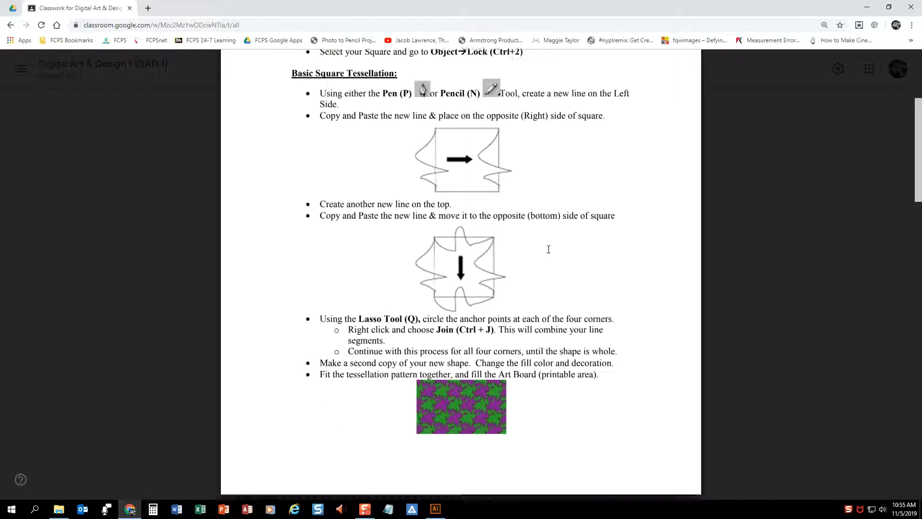
mouse_move(358, 240)
mouse_down()
mouse_move(444, 241)
mouse_move(461, 264)
mouse_up()
click(462, 263)
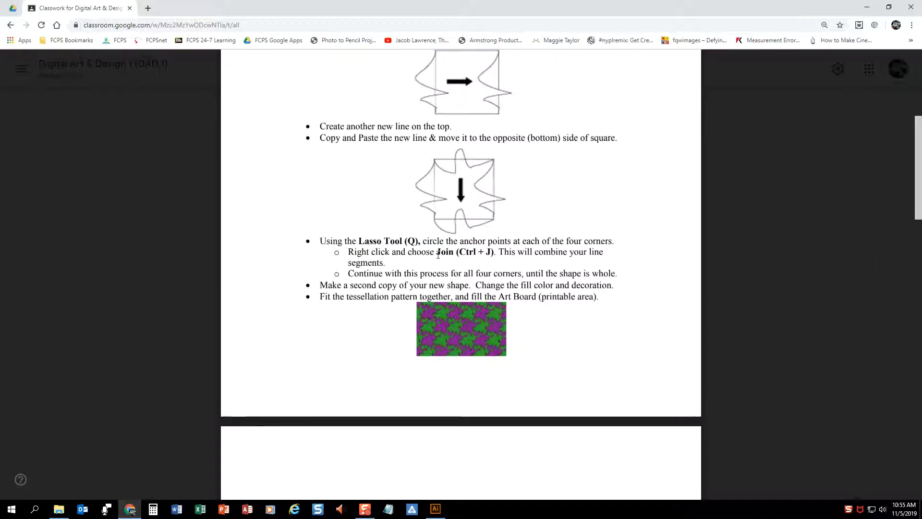
click(867, 8)
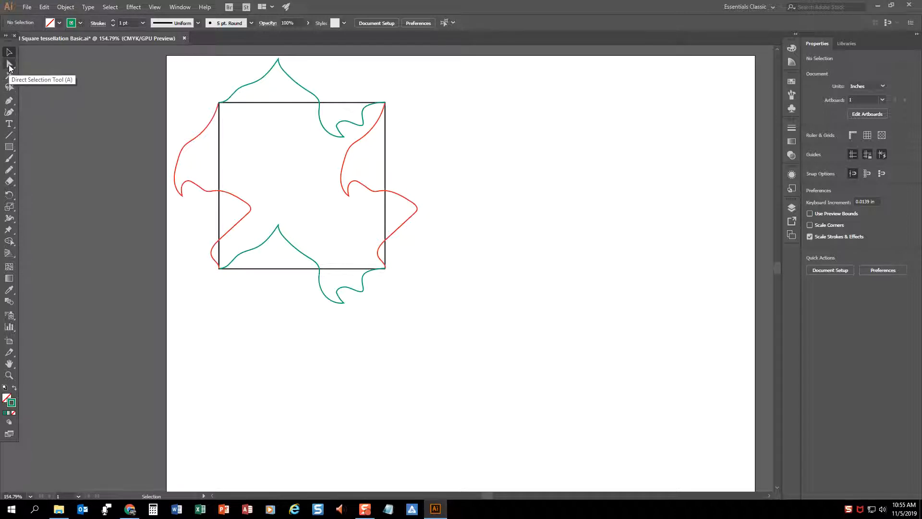
Lasso and join the red and green line ends at the square's upper-left corner, and give the joined path a golden-yellow fill
click(9, 87)
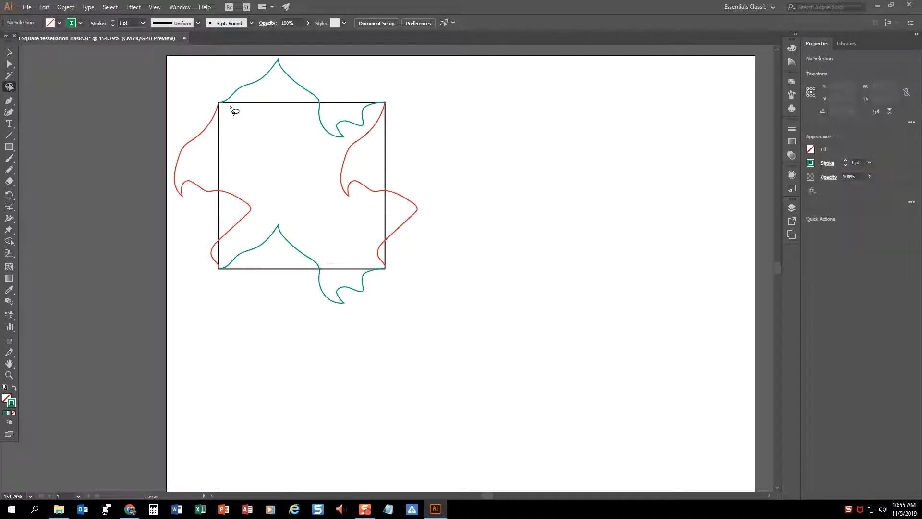
drag(222, 99, 233, 107)
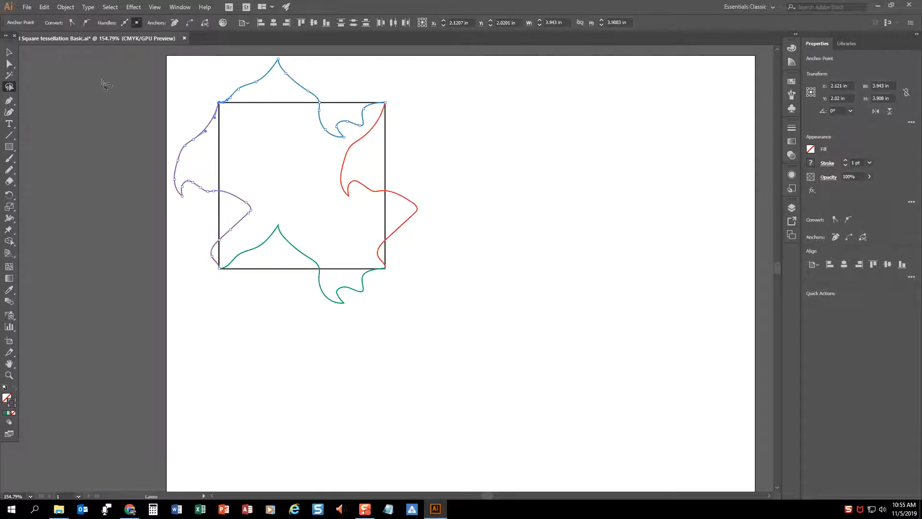
click(125, 85)
key(ctrl+equal)
key(ctrl+equal)
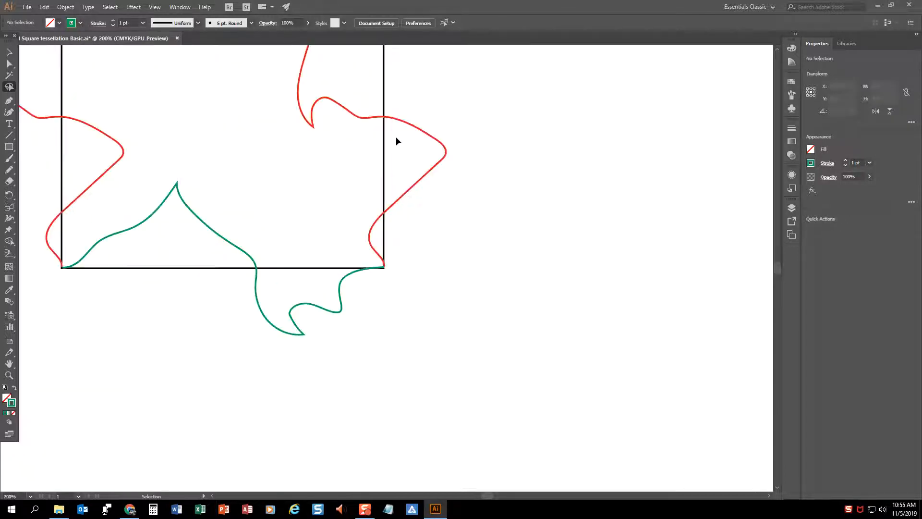
mouse_move(236, 65)
mouse_down()
mouse_move(402, 207)
mouse_move(412, 238)
mouse_up()
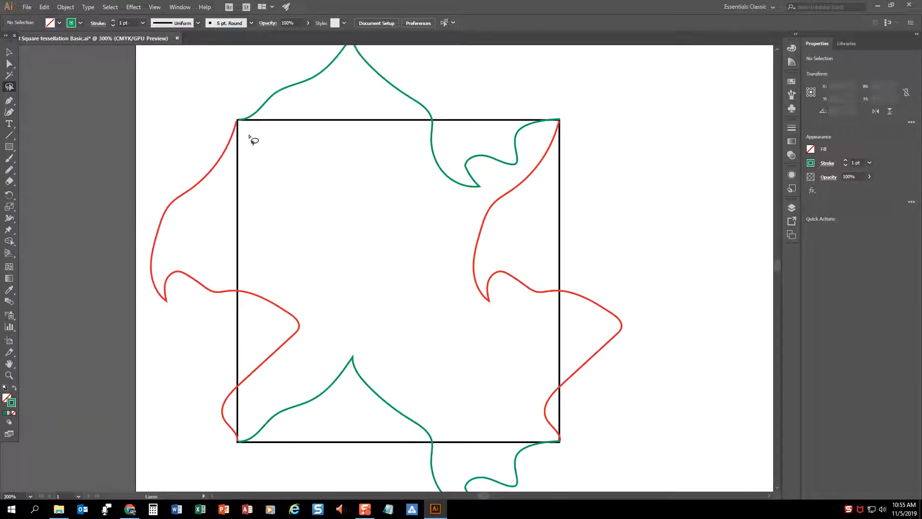
mouse_move(251, 120)
mouse_down()
mouse_move(258, 129)
mouse_move(251, 124)
mouse_up()
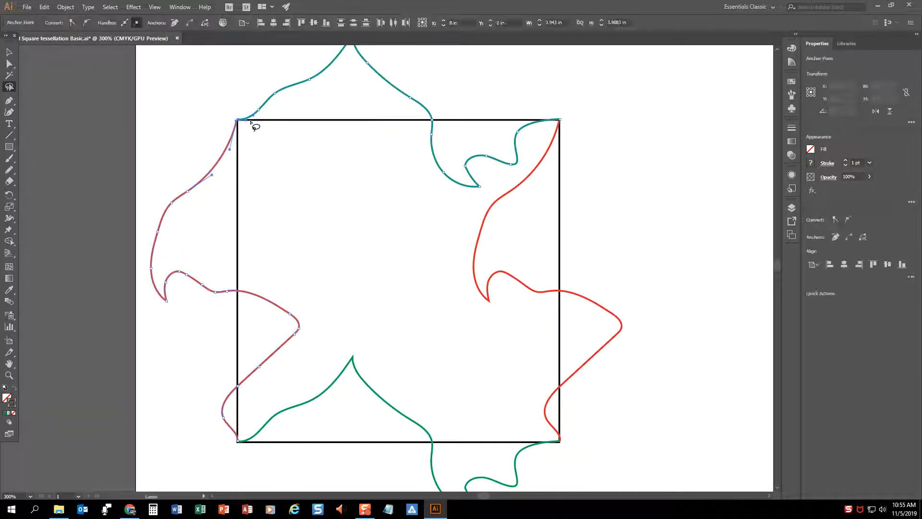
right_click(250, 123)
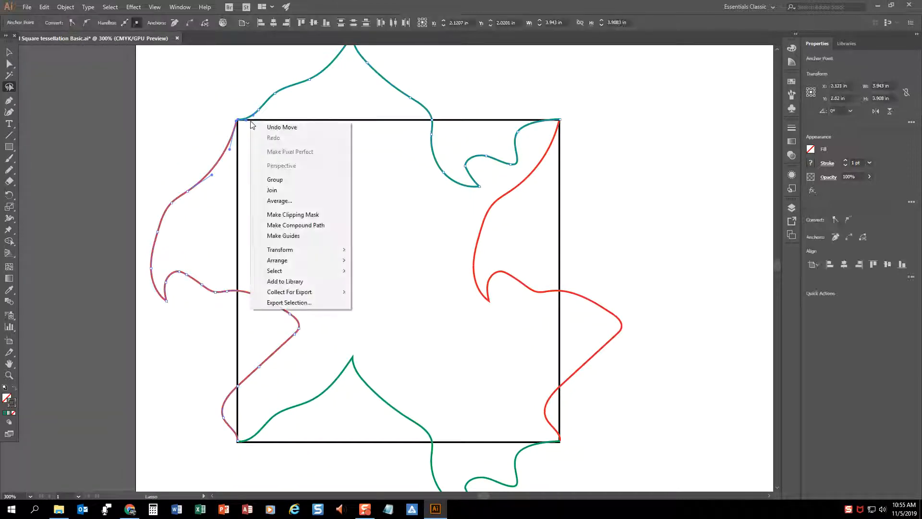
click(309, 189)
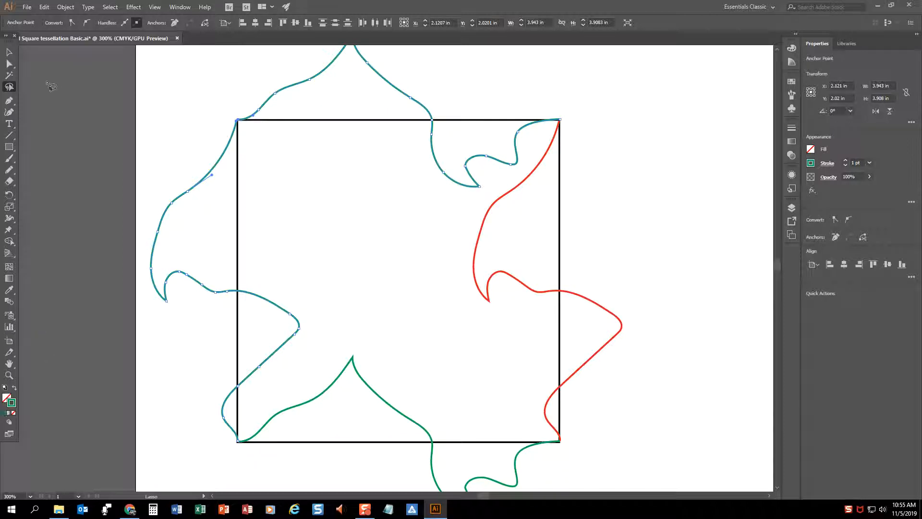
click(7, 397)
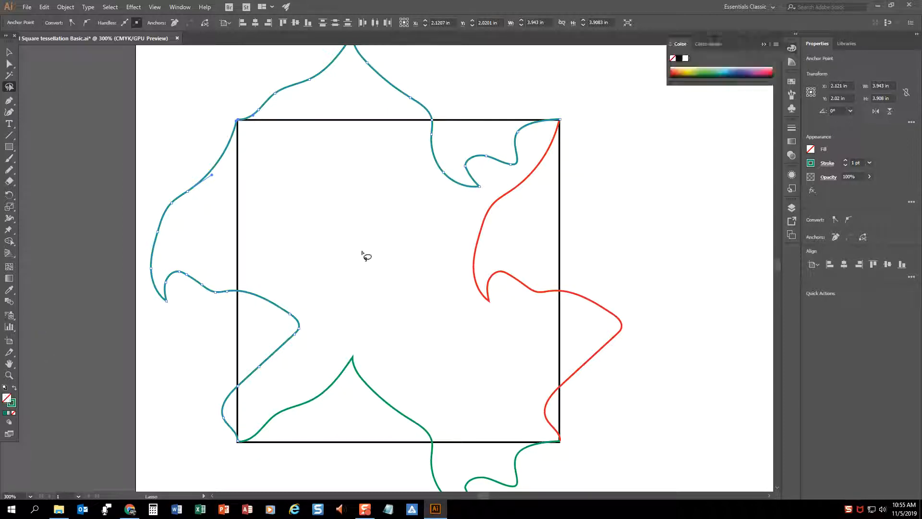
click(688, 72)
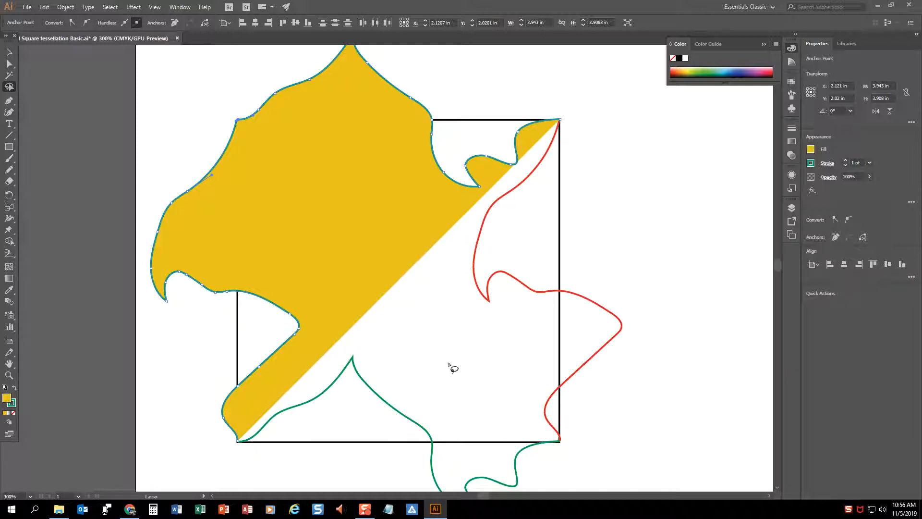
Lasso and join the filled path to the right red line at the square's upper-right corner
mouse_move(598, 120)
mouse_down()
mouse_move(547, 113)
mouse_move(581, 106)
mouse_up()
click(68, 7)
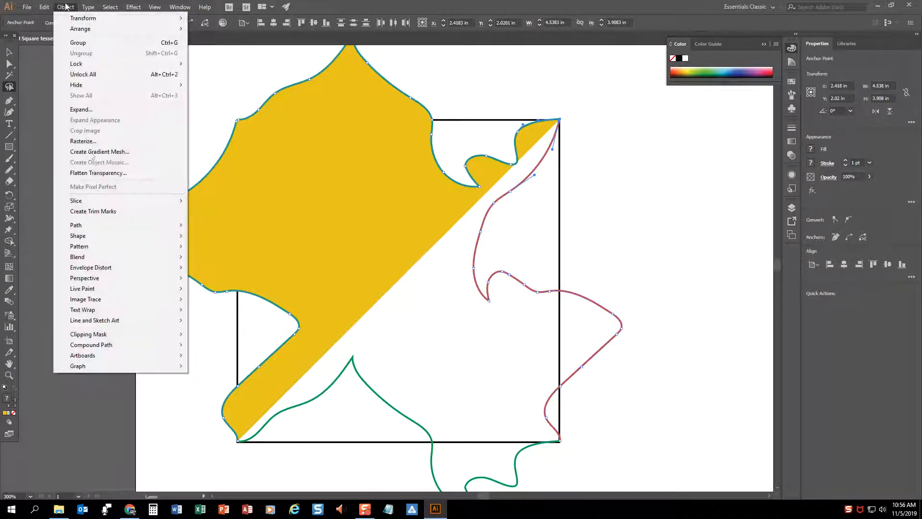
mouse_move(125, 223)
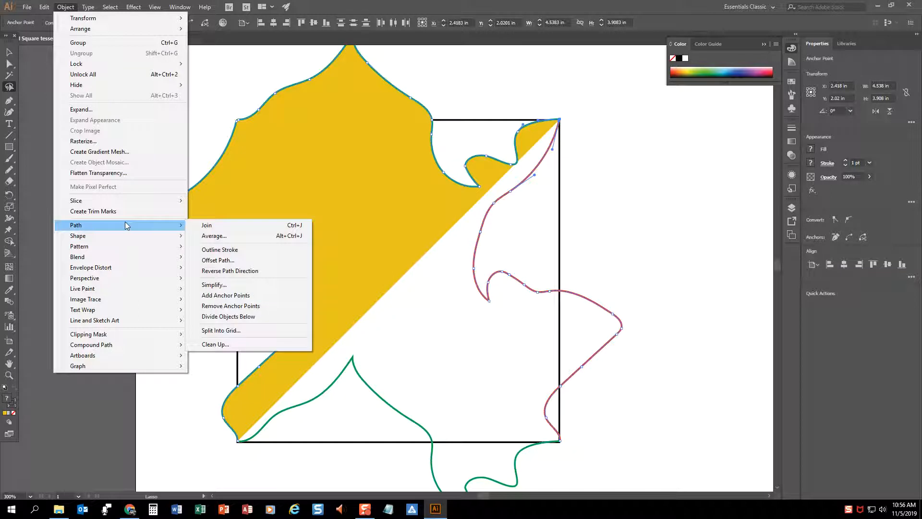
click(234, 225)
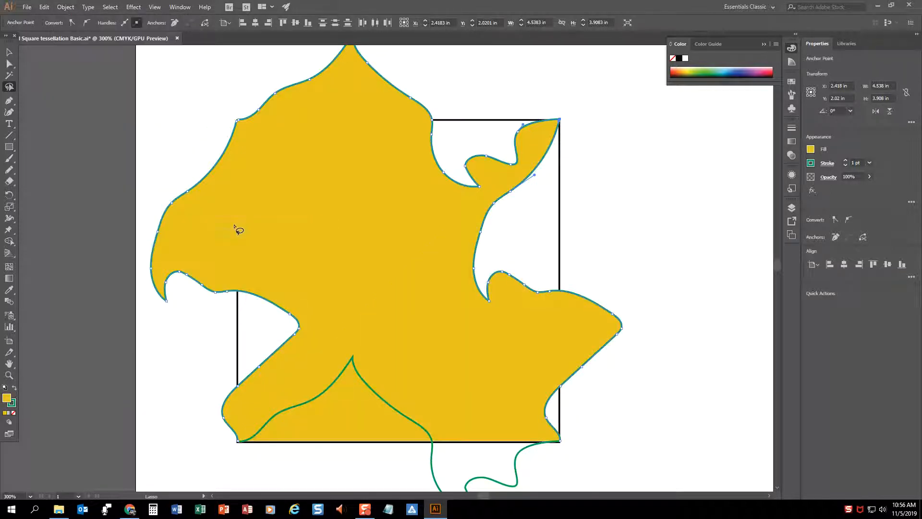
Lasso and join the path to the bottom green line at the square's lower-right corner
scroll(614, 318, down, 3)
scroll(614, 318, down, 1)
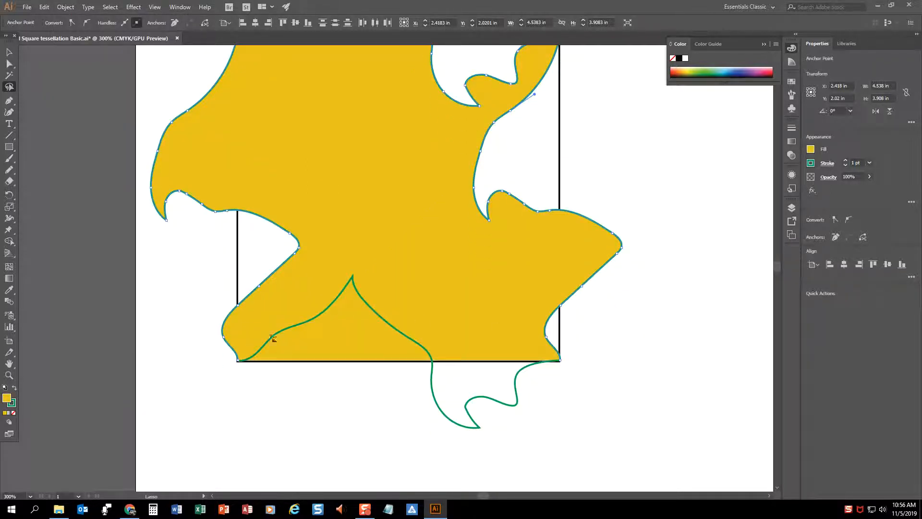
mouse_move(581, 358)
mouse_down()
mouse_move(577, 373)
mouse_move(576, 354)
mouse_up()
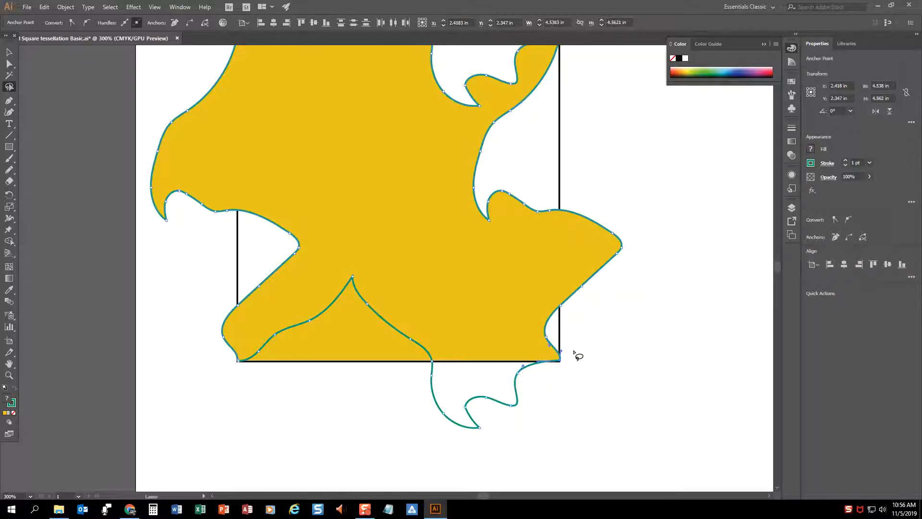
right_click(574, 353)
click(608, 231)
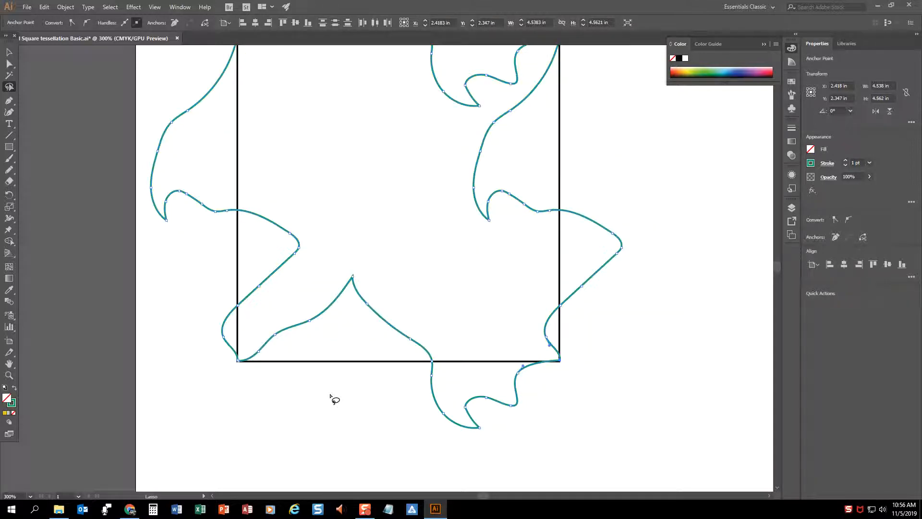
Join the remaining path ends at the square's lower-left corner to close the shape
drag(245, 366, 259, 372)
right_click(260, 372)
click(298, 253)
Fill the closed tessellation shape with a gold colour from the CMYK spectrum and deselect it
click(689, 69)
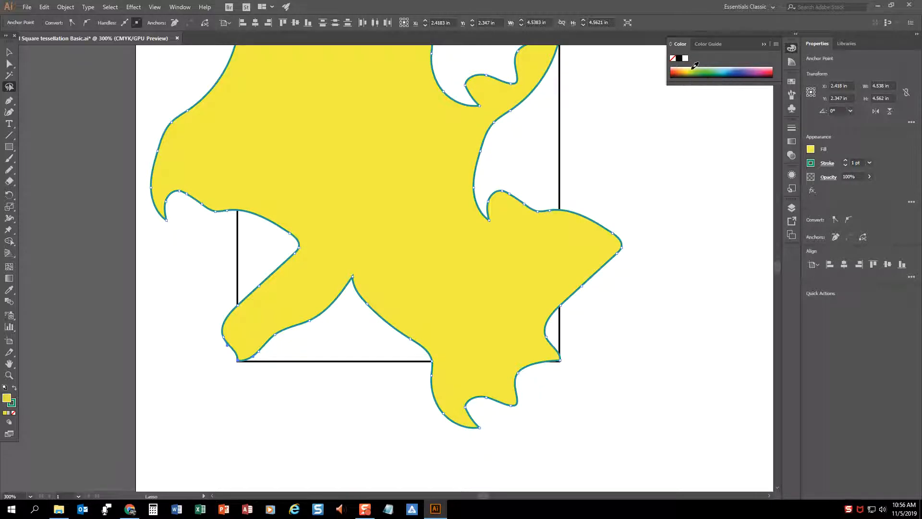
click(693, 69)
click(688, 68)
click(9, 52)
click(622, 149)
Make three copies of the gold shape, placing one to its right and two in a row below
key(ctrl+minus)
key(ctrl+minus)
click(381, 214)
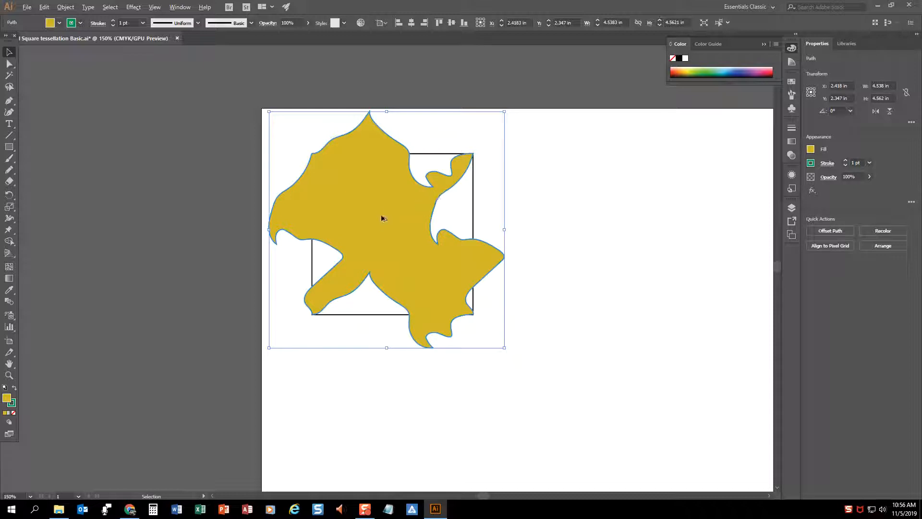
drag(312, 163, 354, 395)
click(634, 185)
Fill the lower-left copy with red and apply the same red to the upper-right copy using the Eyedropper
click(338, 400)
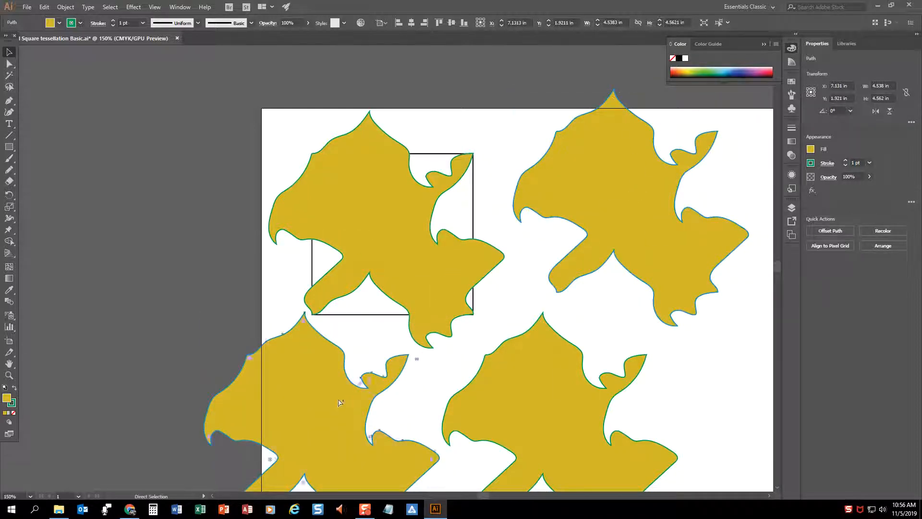
click(676, 70)
click(626, 221)
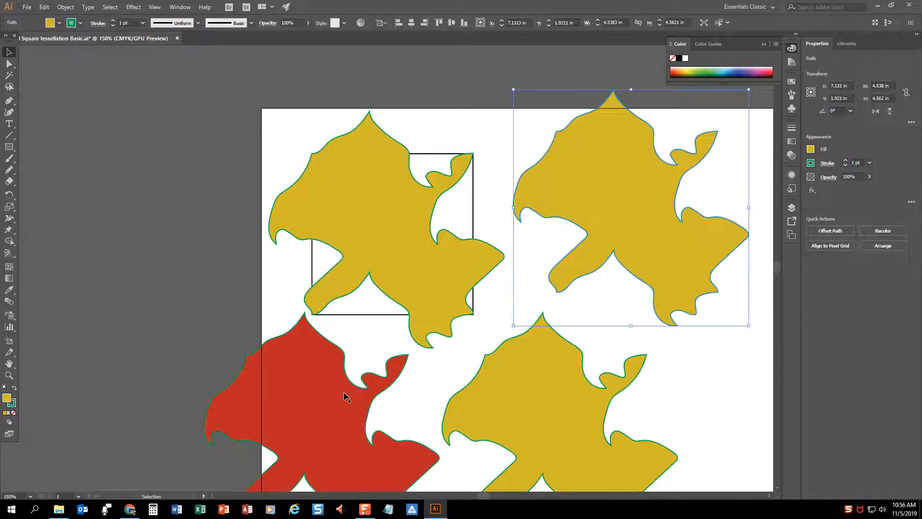
key(i)
click(319, 391)
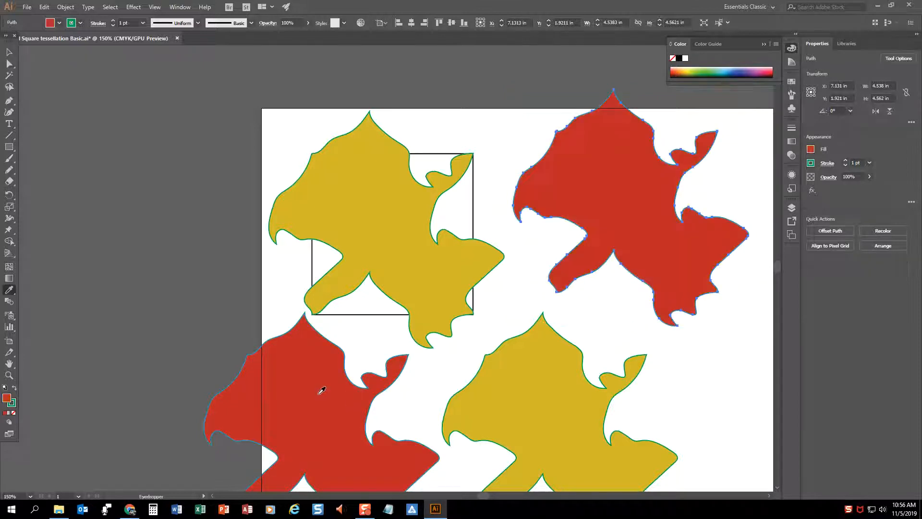
click(10, 53)
click(343, 416)
click(609, 219)
click(384, 228)
click(557, 427)
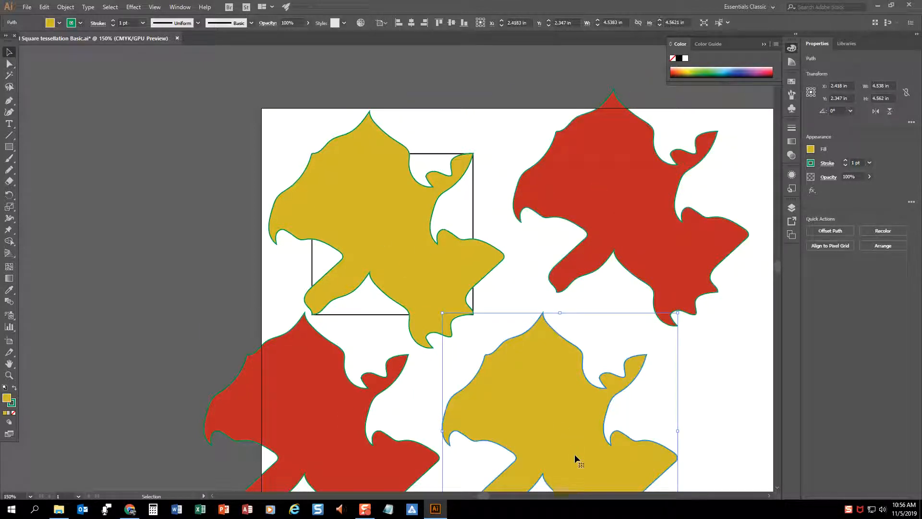
Move the upper-right red shape so it interlocks with the right side of the upper-left gold shape
shift+click(431, 267)
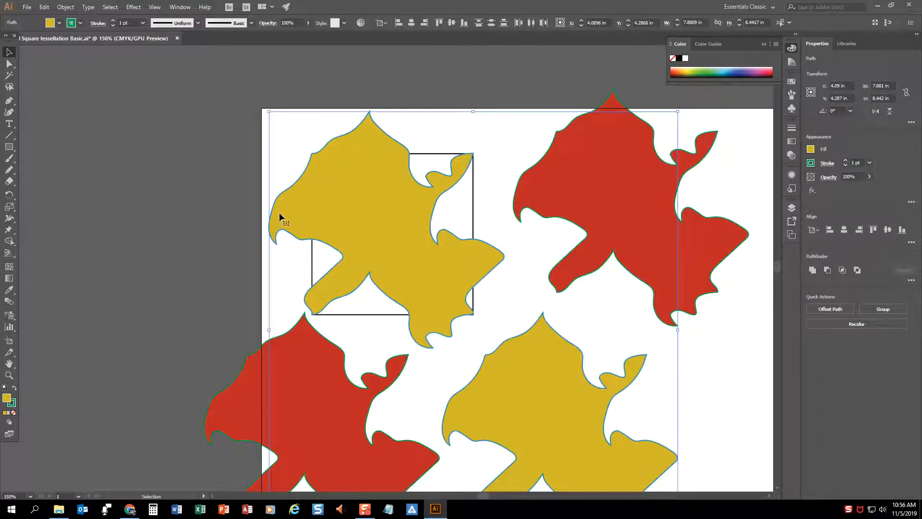
click(144, 209)
drag(622, 221, 539, 242)
key(Left)
key(Left)
key(Left)
key(Left)
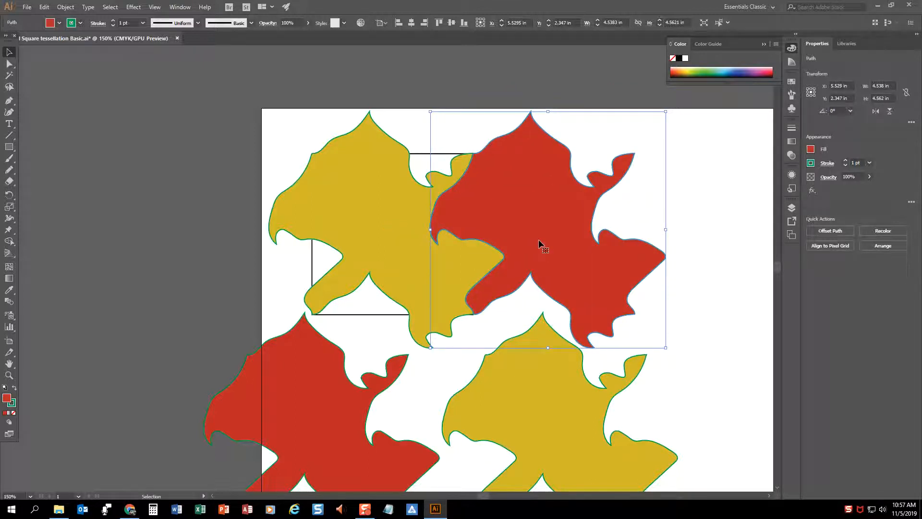
Fit the lower gold and lower red shapes tightly under the top row to complete a two-by-two interlocking block
drag(543, 432, 531, 395)
click(336, 423)
drag(335, 420, 360, 352)
click(711, 357)
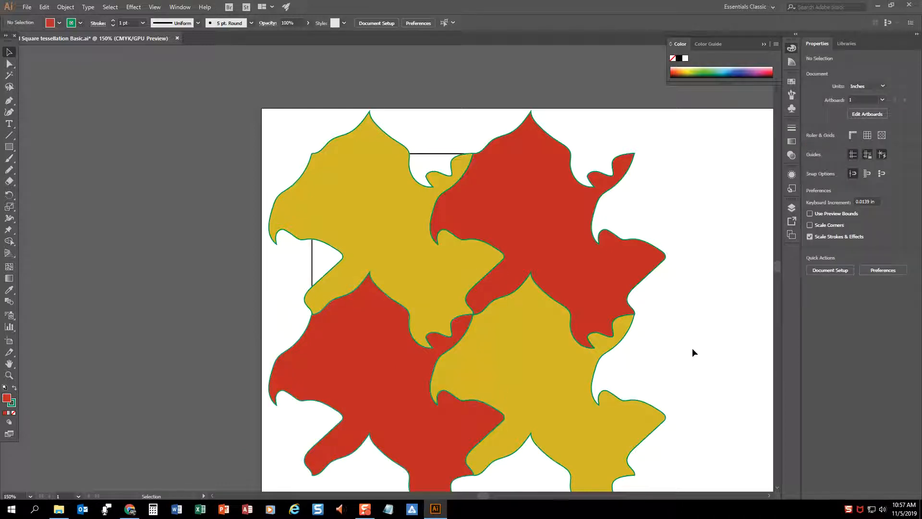
Give all four tessellation shapes a black stroke, trying a 2 pt weight before settling on 1 pt
key(ctrl+a)
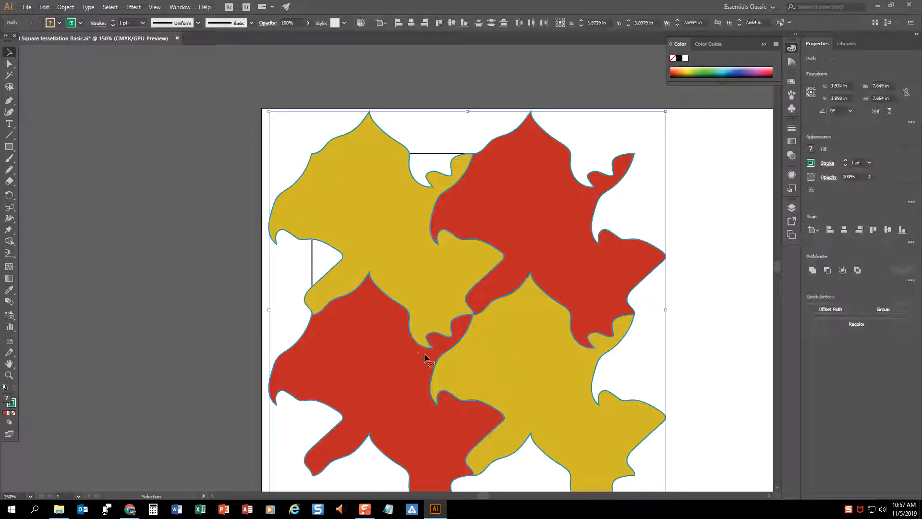
click(81, 23)
click(26, 40)
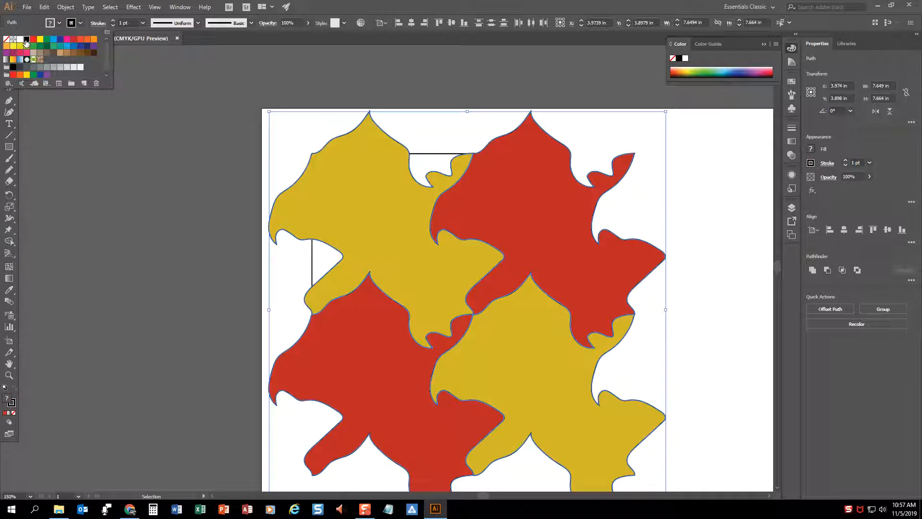
click(114, 21)
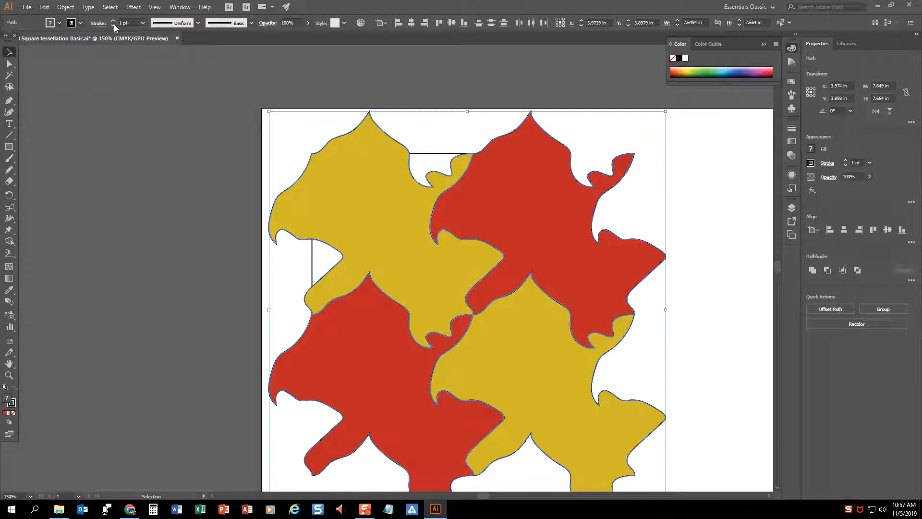
click(113, 21)
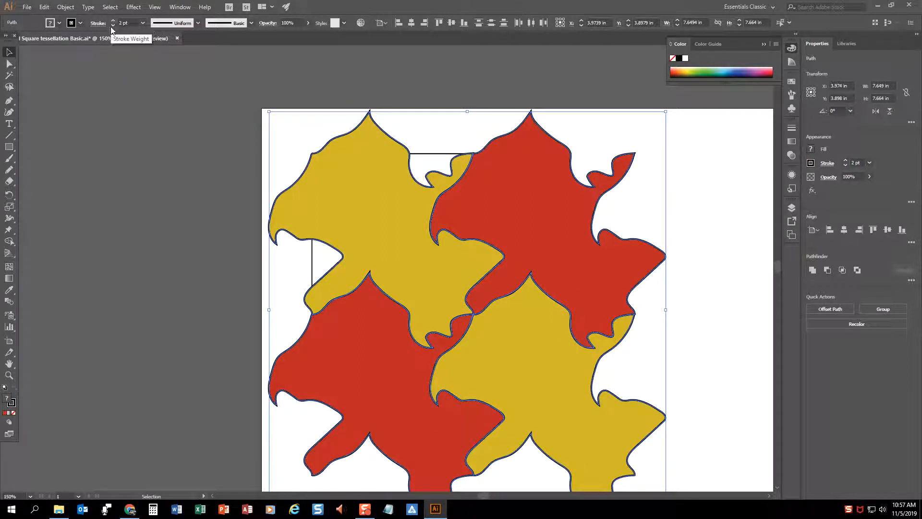
click(113, 25)
click(189, 216)
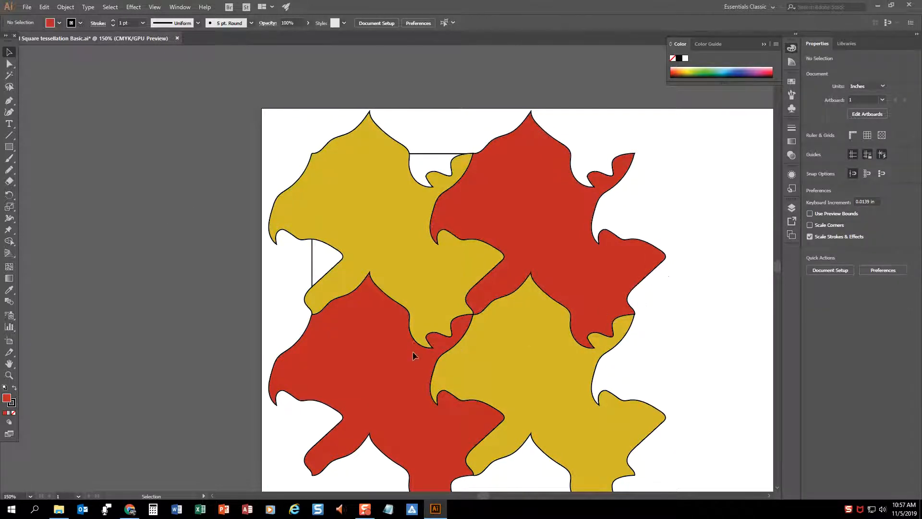
Select the four interlocked shapes without the guide square and group them
key(ctrl+a)
click(701, 333)
drag(288, 133, 671, 509)
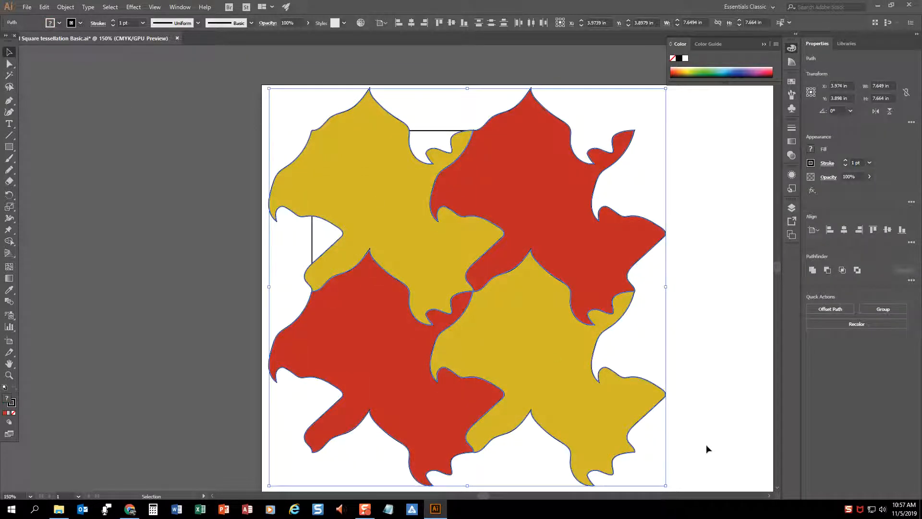
right_click(503, 313)
click(536, 369)
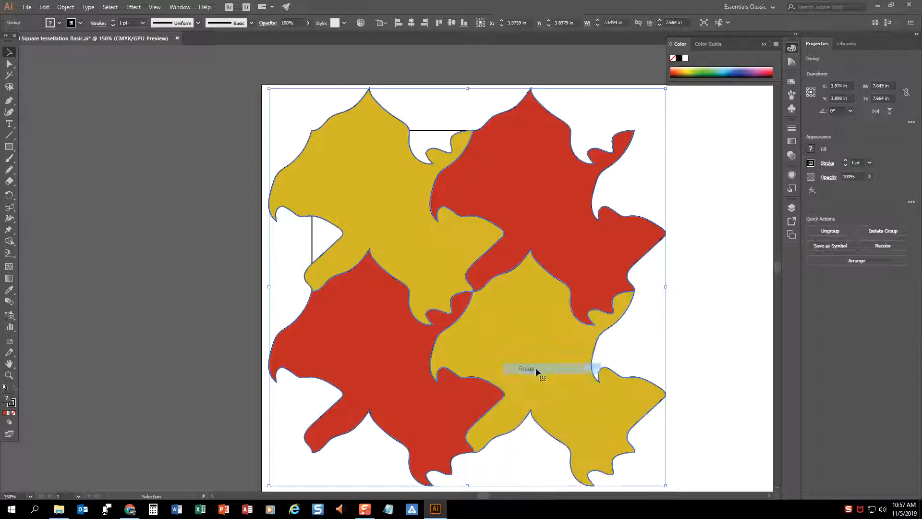
Save the document and deselect the group
key(a)
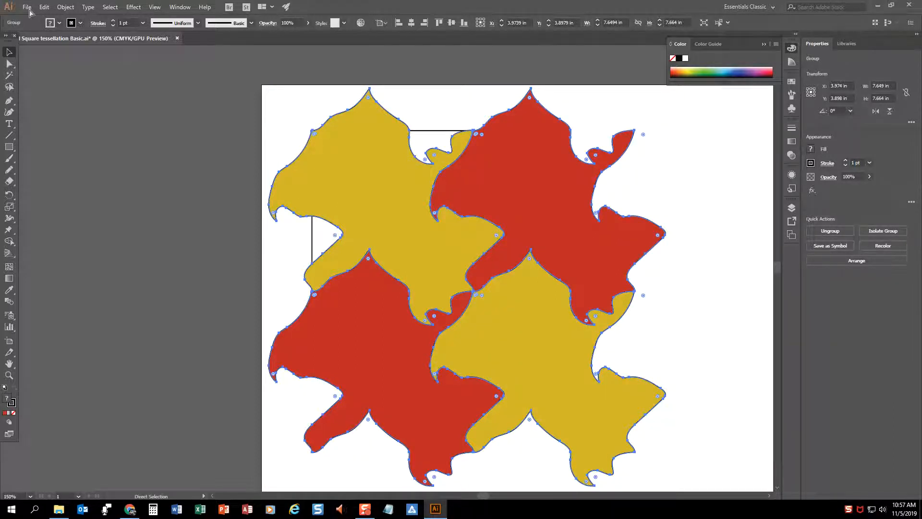
click(29, 9)
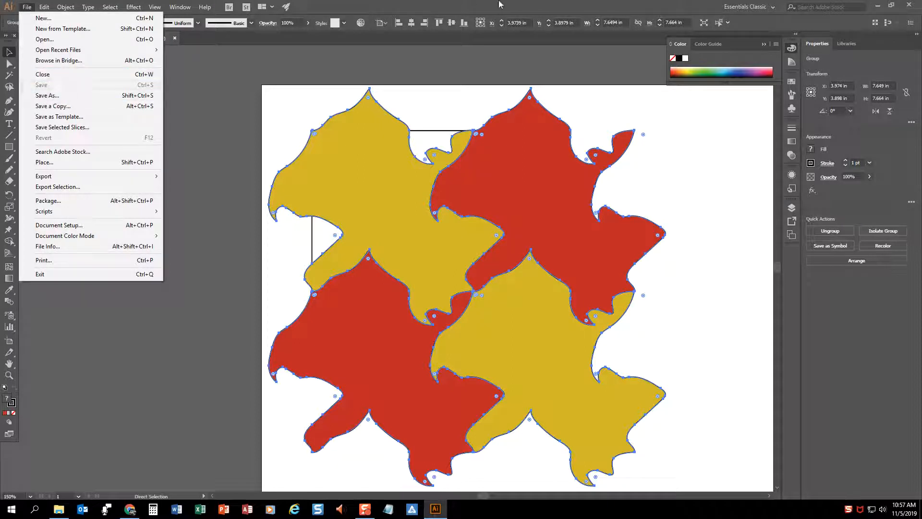
key(Escape)
key(v)
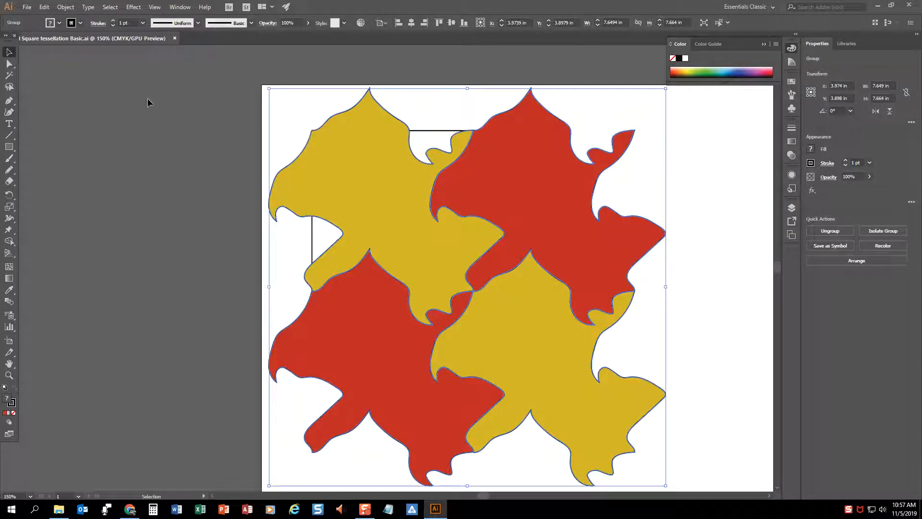
click(179, 103)
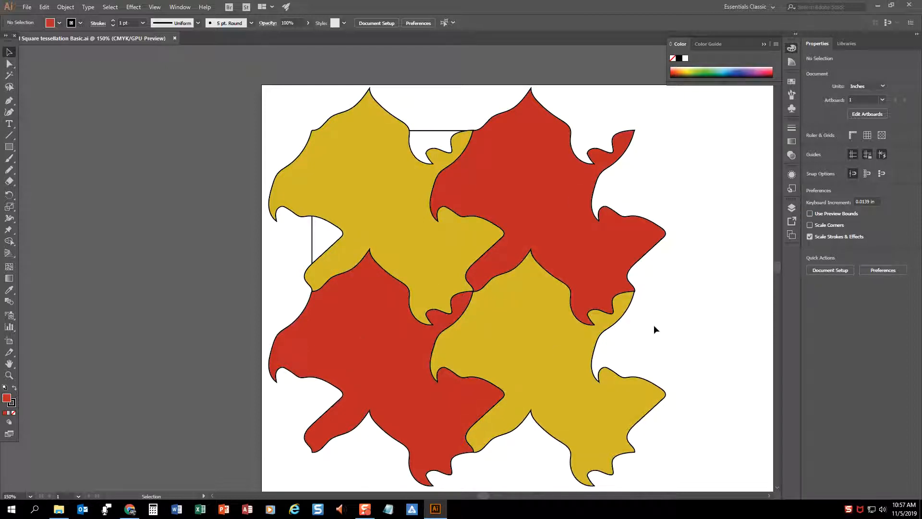
Duplicate the four-shape group to its right so the copy interlocks with the original's right edge
click(366, 254)
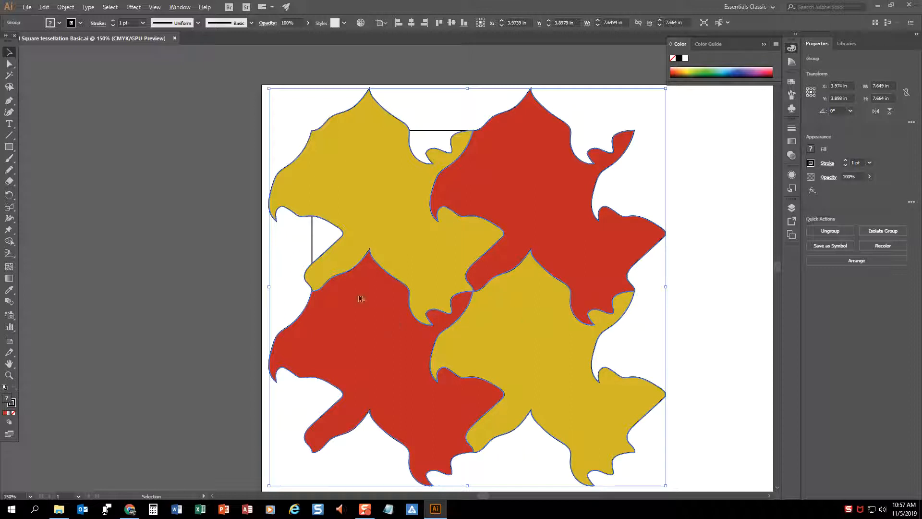
drag(350, 296, 637, 296)
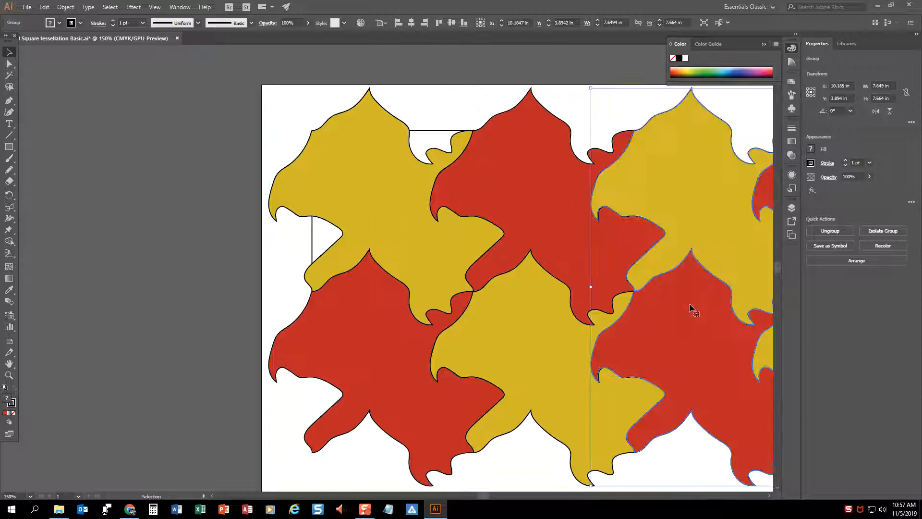
drag(717, 302, 715, 295)
Scale both four-shape groups down together proportionally to about 5.05 by 2.79 in at the artboard's upper-left corner
key(ctrl+minus)
key(ctrl+minus)
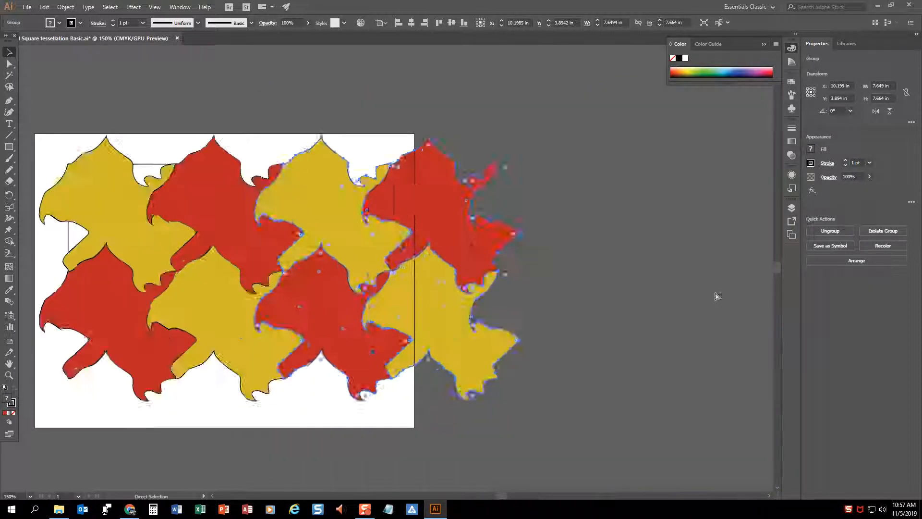
key(ctrl+a)
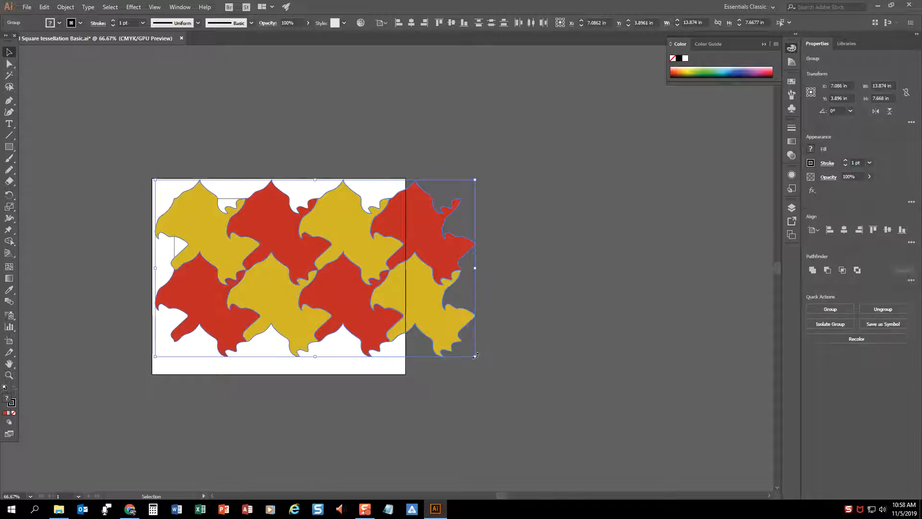
drag(475, 356, 272, 243)
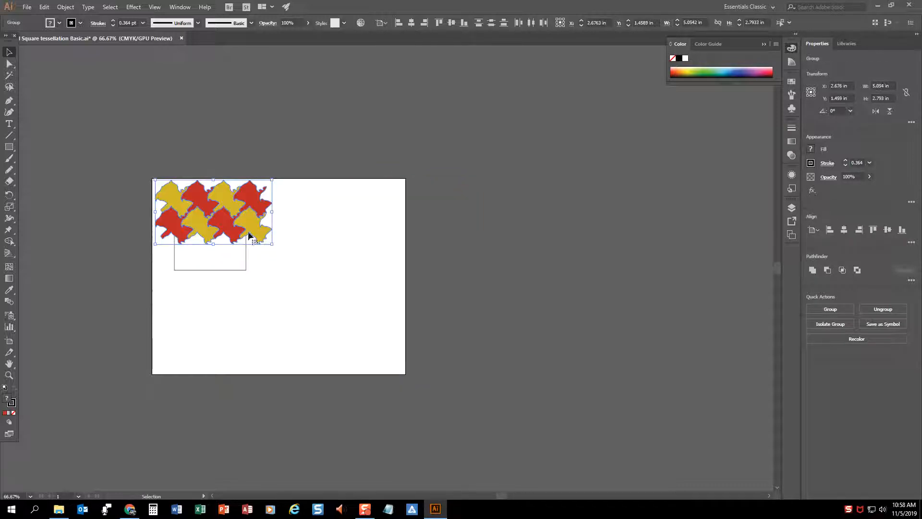
Duplicate the eight-shape block directly below itself and repeat the copy two more times with Transform Again
drag(234, 203, 234, 255)
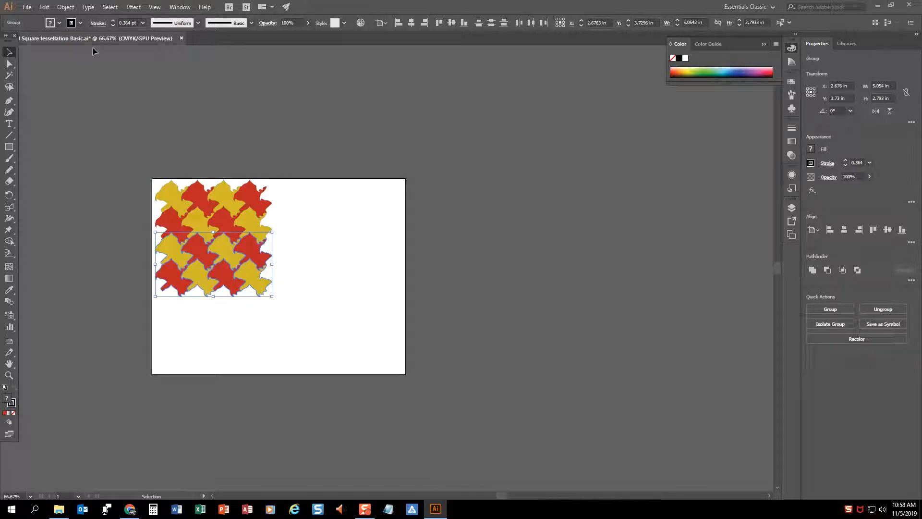
click(59, 10)
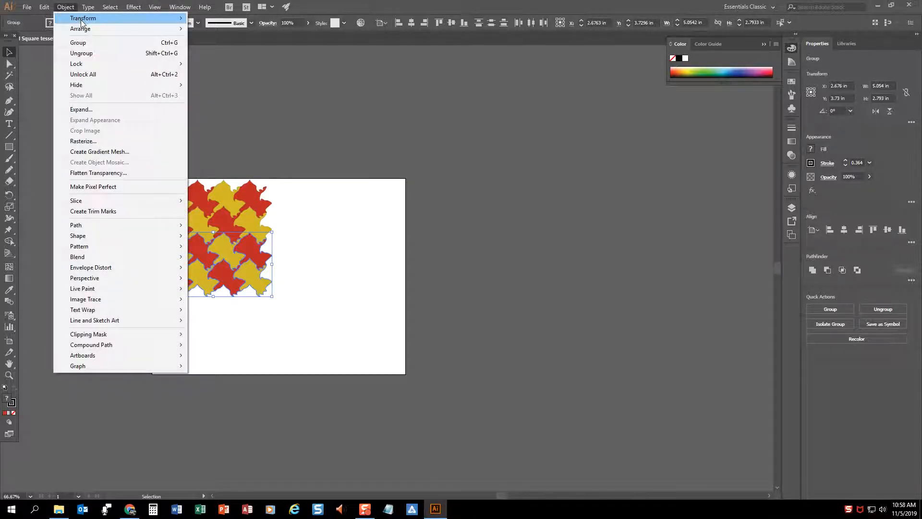
mouse_move(87, 18)
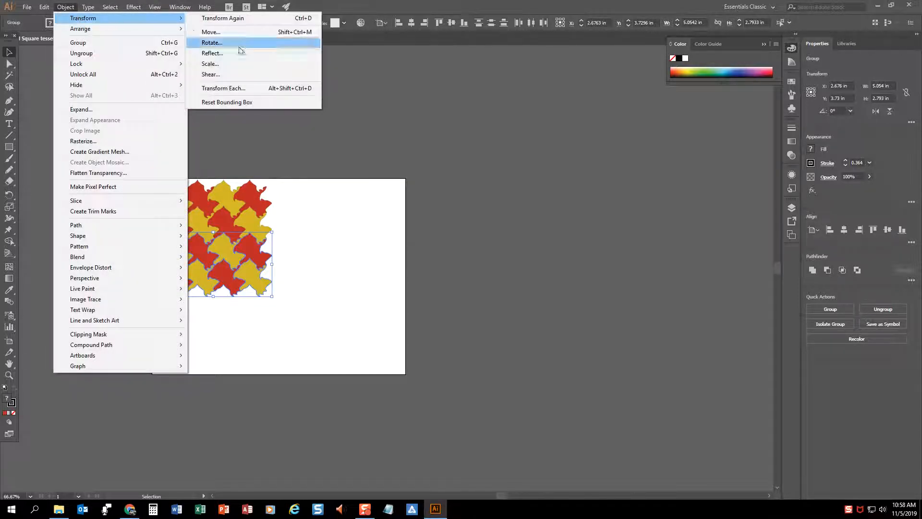
click(252, 18)
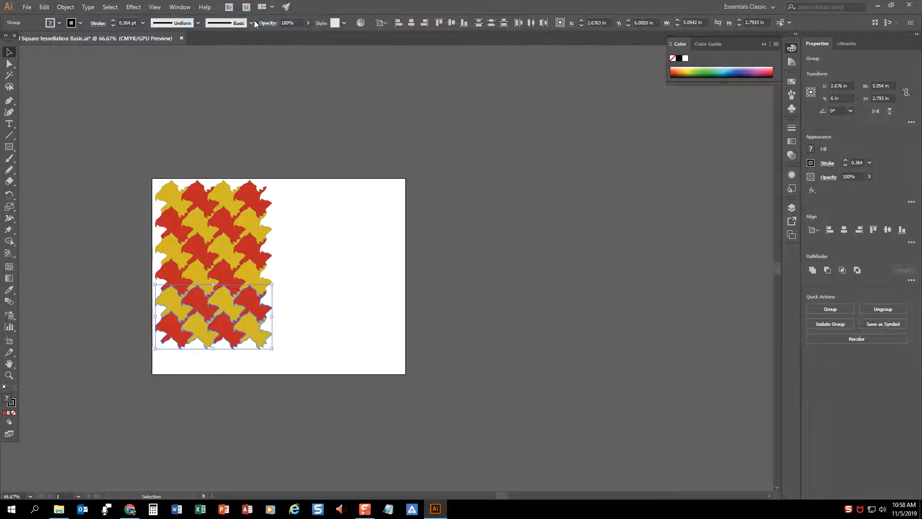
key(ctrl+d)
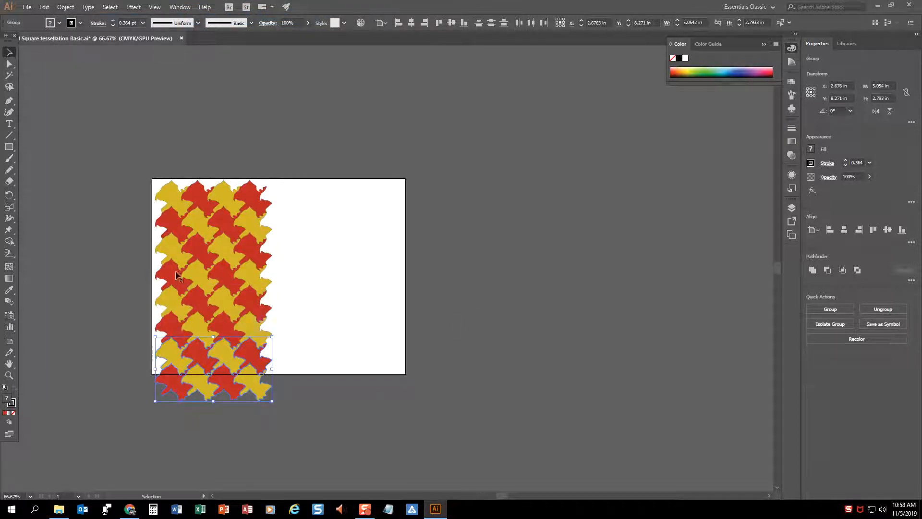
Shift the whole column past the artboard's upper-left corner and duplicate it twice to the right to cover the page
click(137, 190)
drag(245, 317, 235, 320)
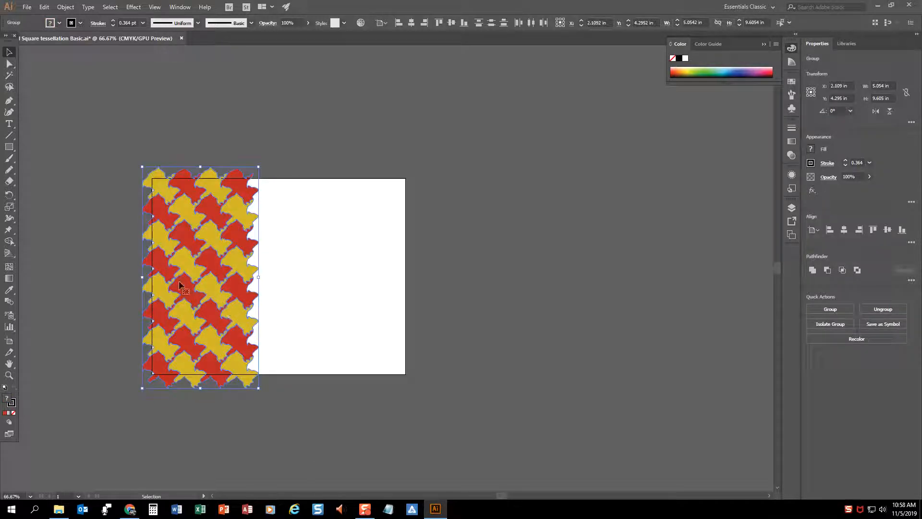
drag(162, 279, 264, 290)
key(ctrl+d)
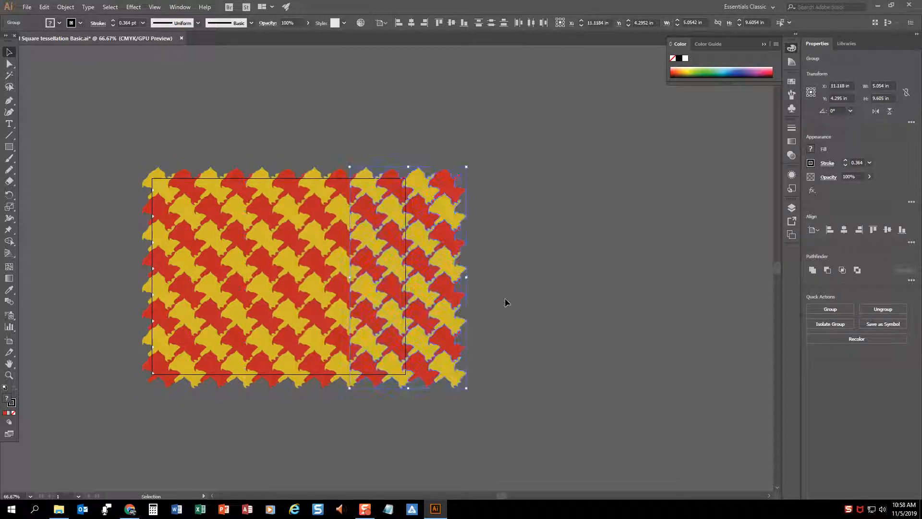
click(535, 303)
Examine the seams between the interlocking shapes across the tiled pattern up close
key(ctrl+plus)
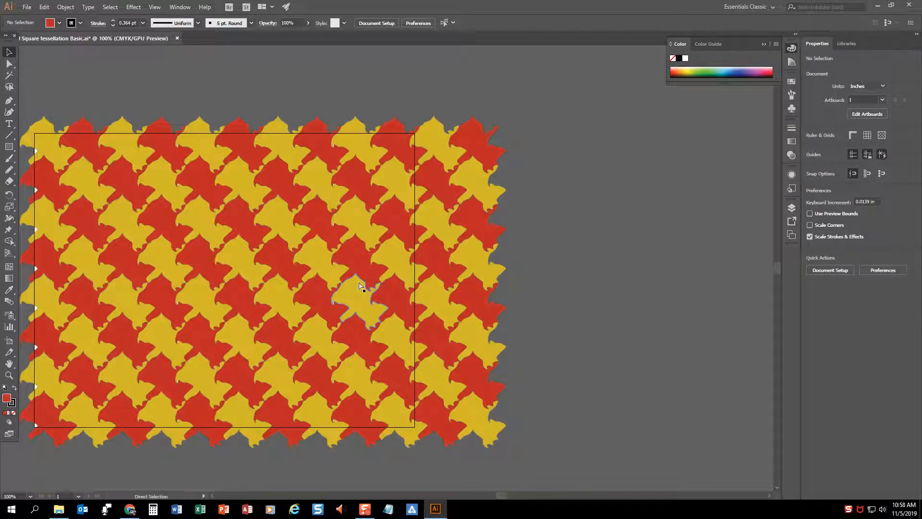
key(ctrl+plus)
key(ctrl+plus)
key(ctrl+plus)
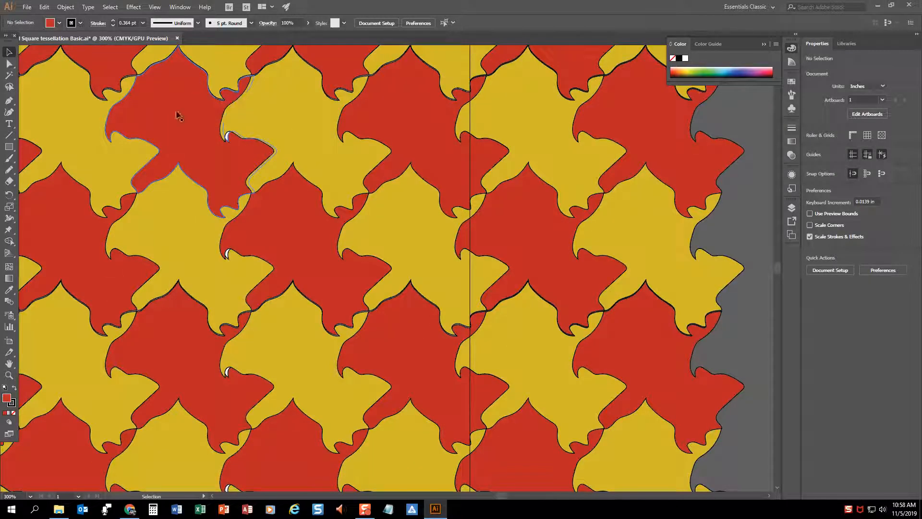
drag(127, 245, 377, 270)
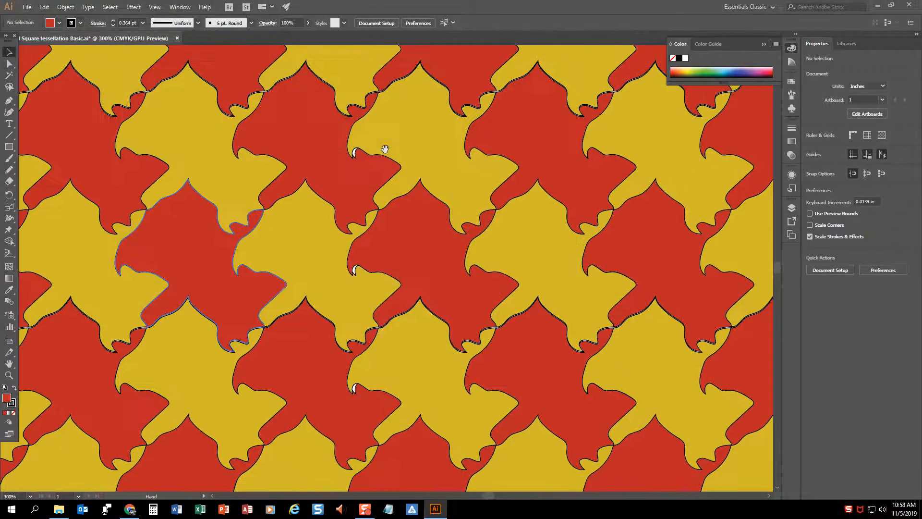
drag(221, 237, 383, 231)
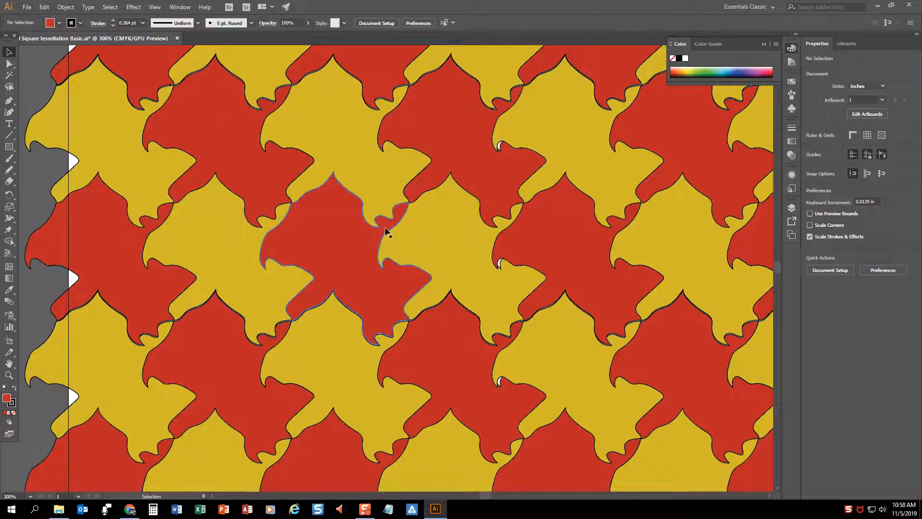
scroll(421, 226, down, 4)
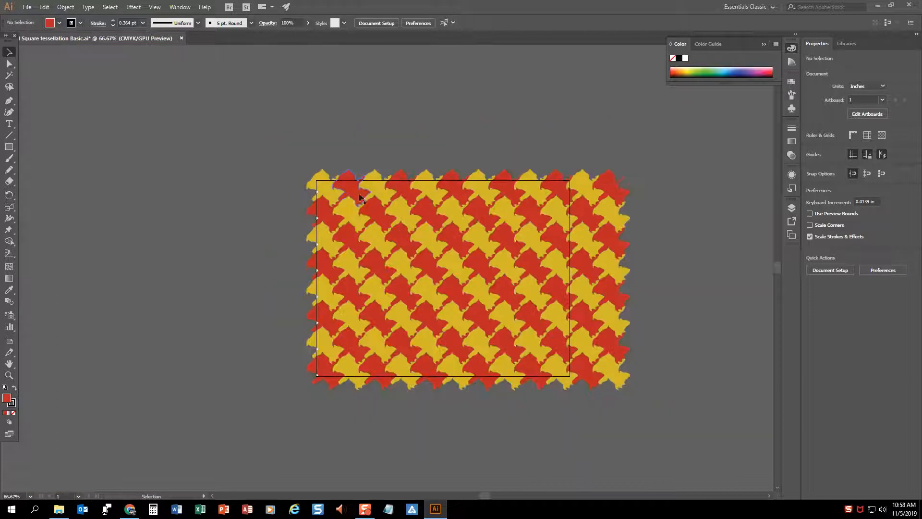
Delete the tiled copies, keeping a single four-shape group on the artboard
mouse_move(348, 208)
mouse_down()
mouse_move(284, 176)
mouse_move(350, 213)
mouse_up()
click(595, 356)
key(Delete)
Add the four-shape group to the Swatches as a pattern and move the group off the artboard to the left
click(791, 82)
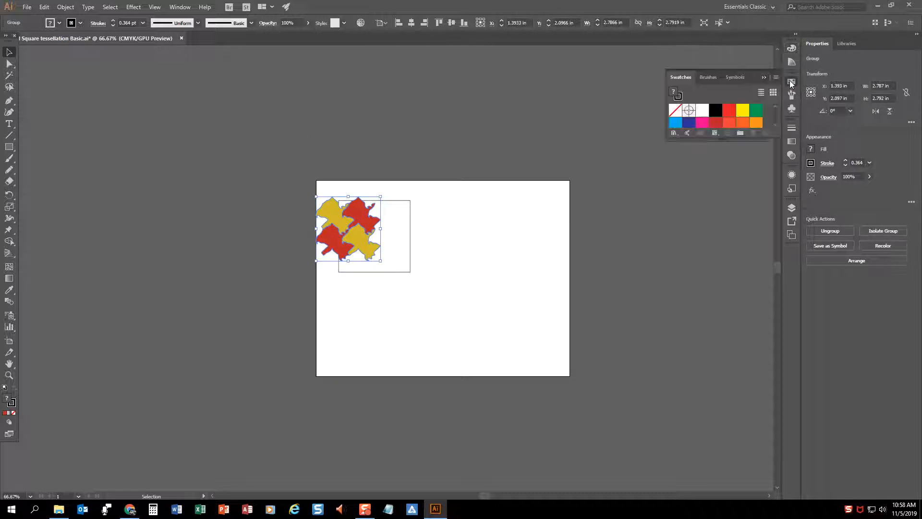
drag(774, 139, 774, 271)
drag(346, 230, 757, 197)
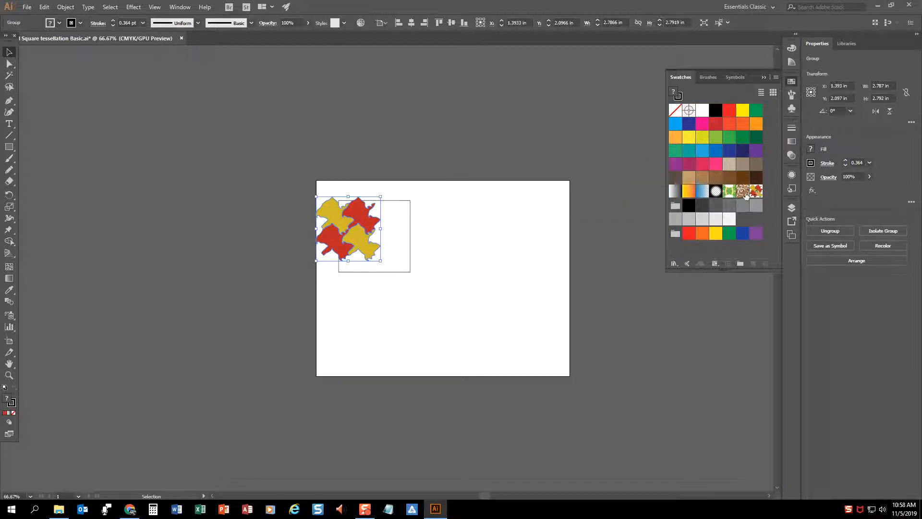
drag(359, 225, 274, 197)
Draw an 11 by 8.5 in rectangle covering the entire artboard
click(345, 203)
key(m)
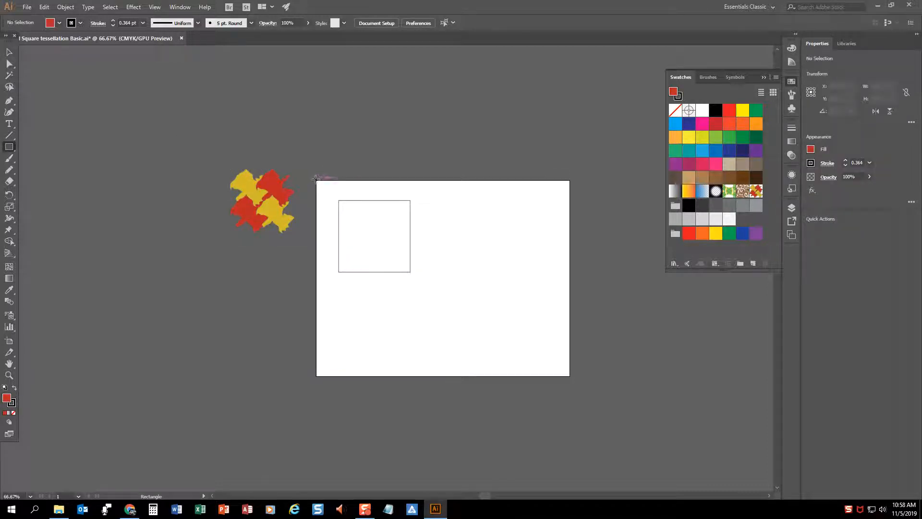
drag(318, 181, 574, 378)
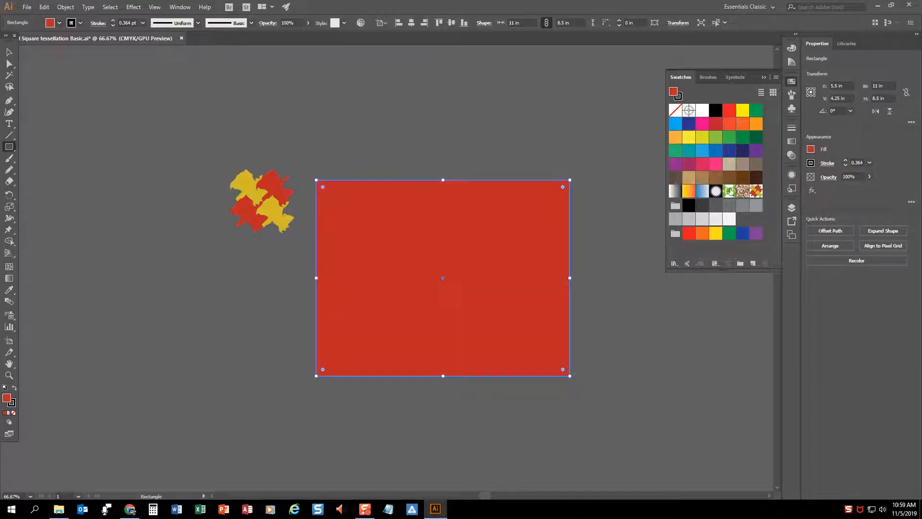
Try the black-and-white gradient and green foliage swatches on the page rectangle, and fill it with New Pattern Swatch 1
click(675, 191)
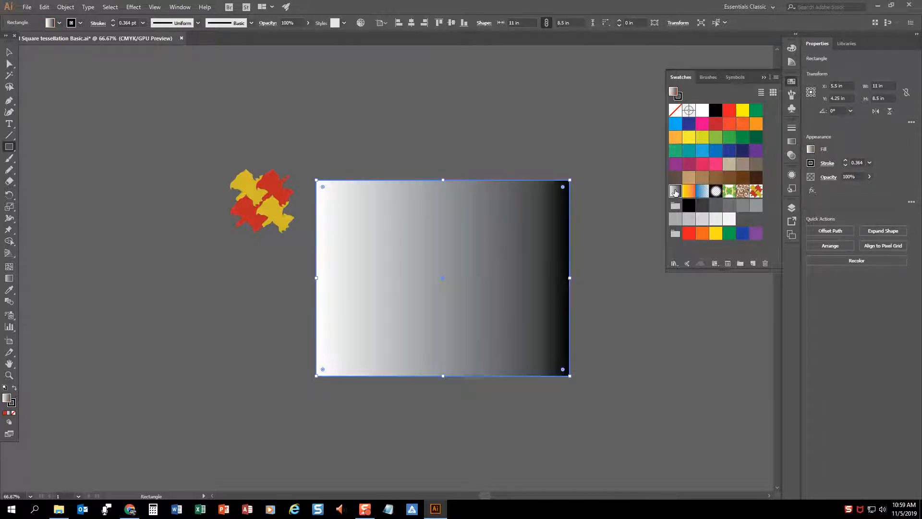
click(728, 191)
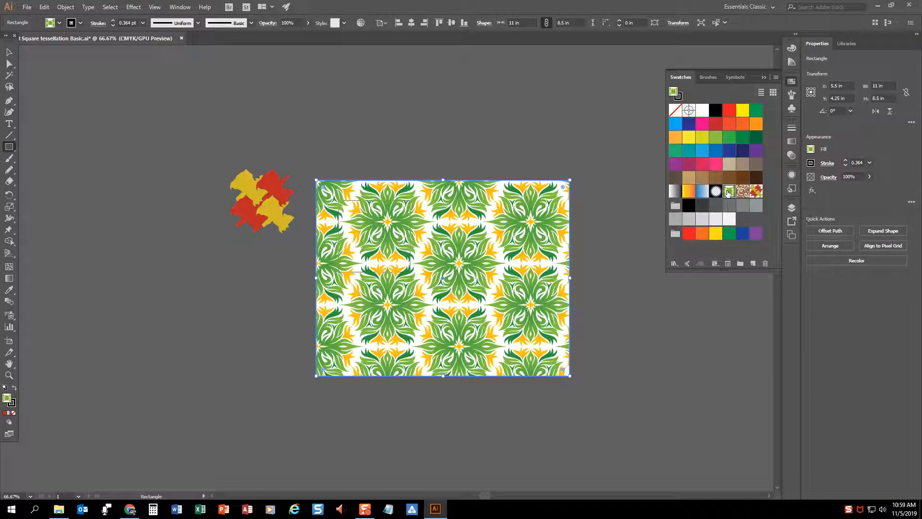
click(756, 191)
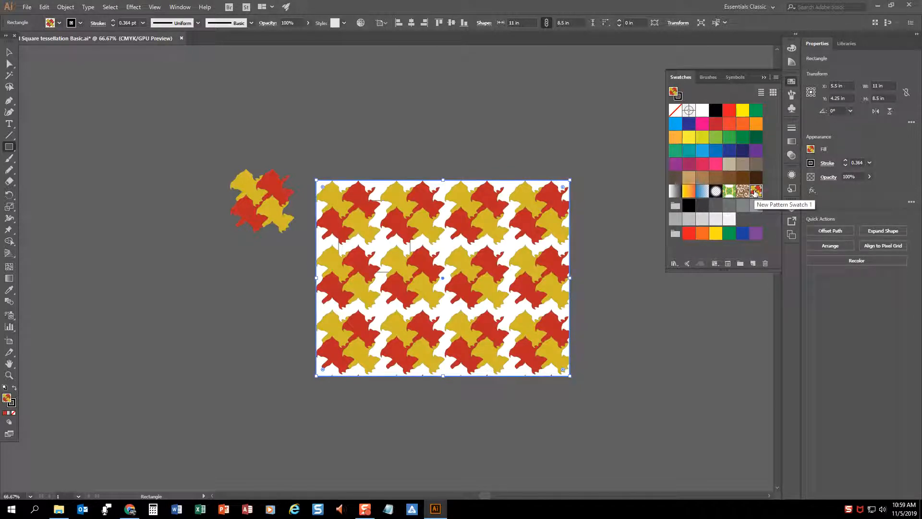
Open New Pattern Swatch 1 for editing and group all the artwork inside its tile
key(z)
drag(377, 227, 528, 271)
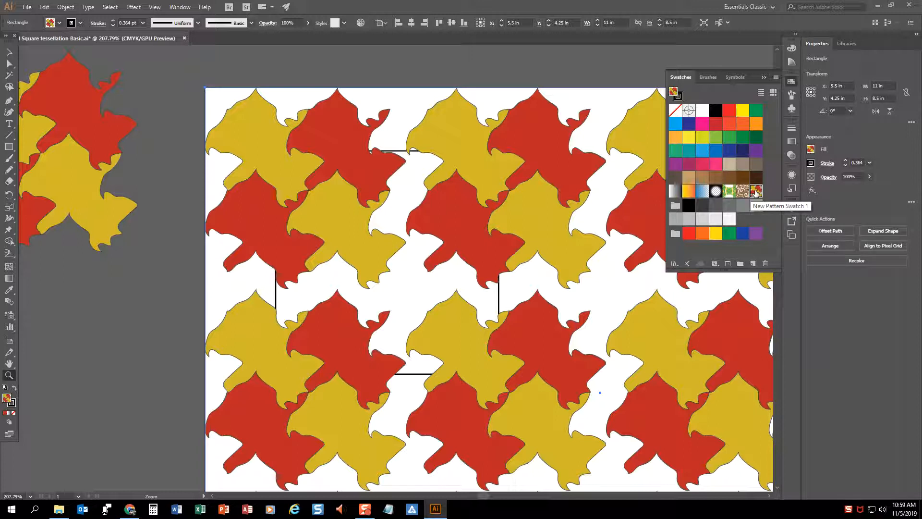
double_click(756, 191)
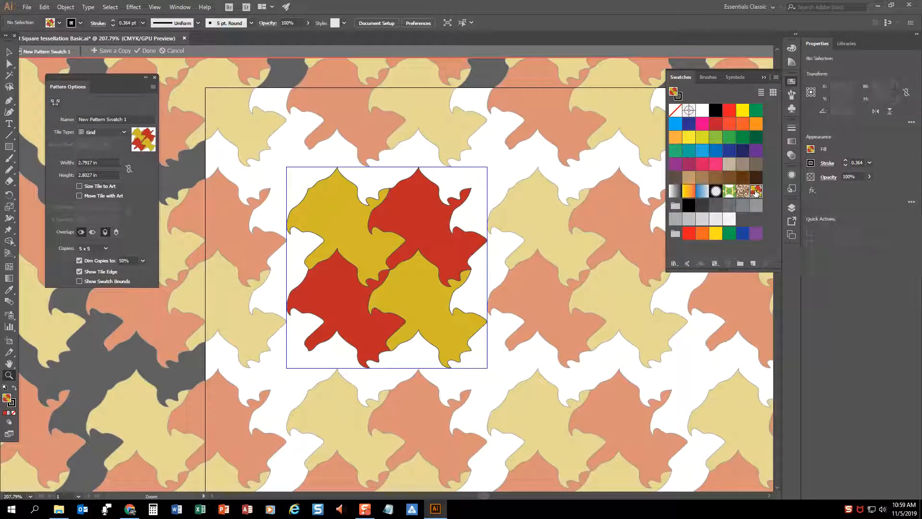
click(9, 52)
click(372, 267)
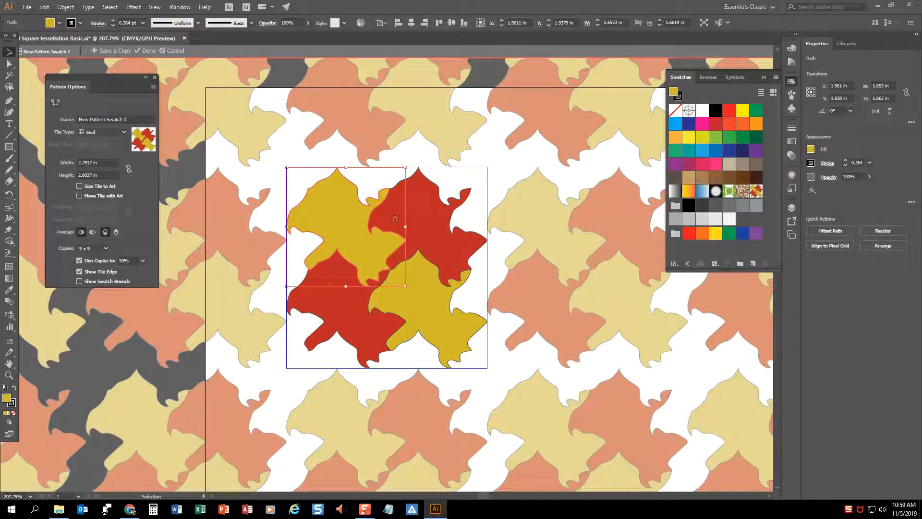
click(284, 144)
key(ctrl+a)
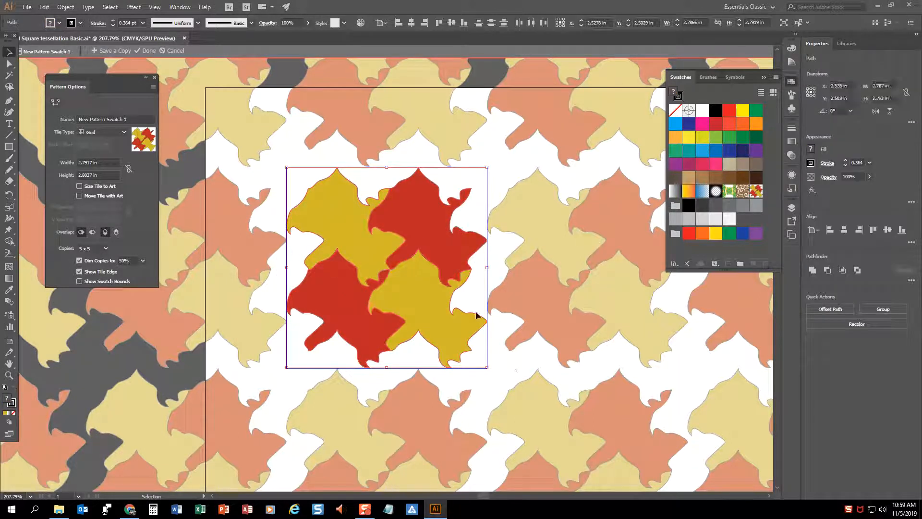
key(ctrl+g)
Enlarge the grouped artwork to about 3.42 by 3.46 in to close the gaps between tiles, and finish editing the pattern
drag(488, 169, 512, 145)
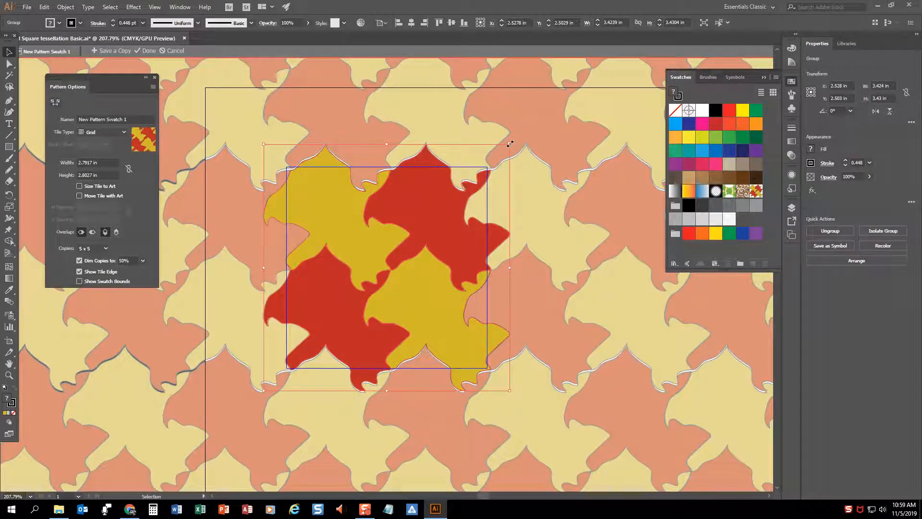
drag(510, 143, 508, 140)
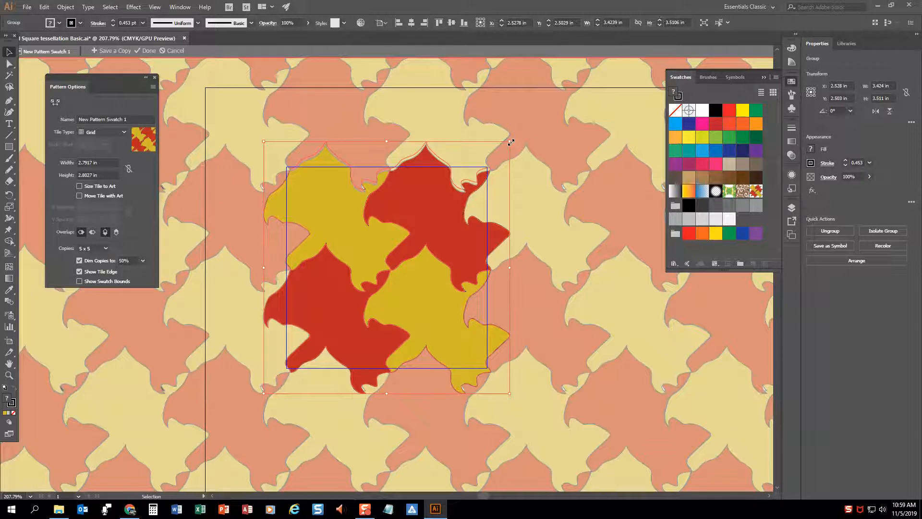
key(ctrl+z)
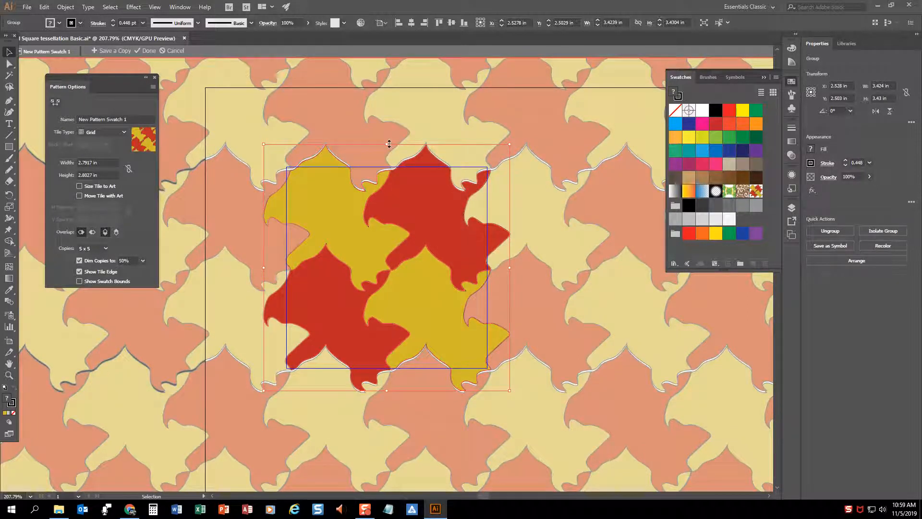
drag(509, 143, 511, 145)
drag(387, 144, 389, 141)
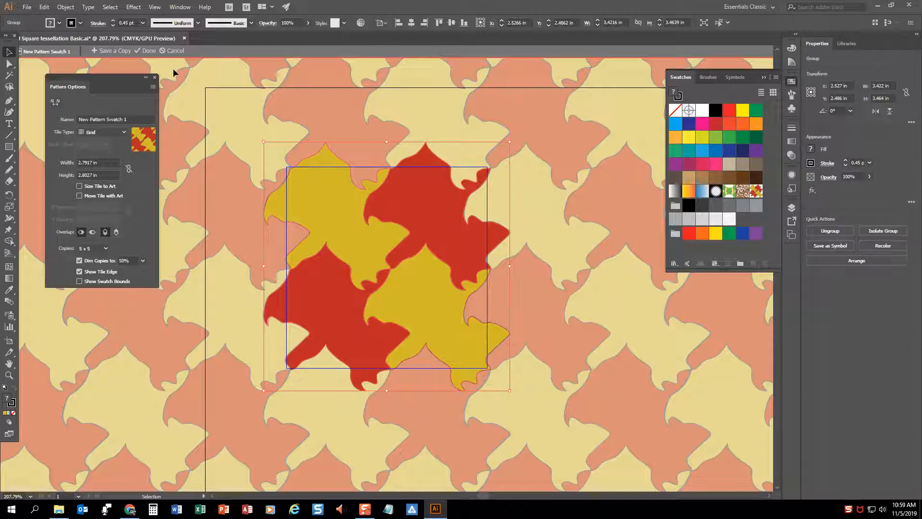
click(148, 51)
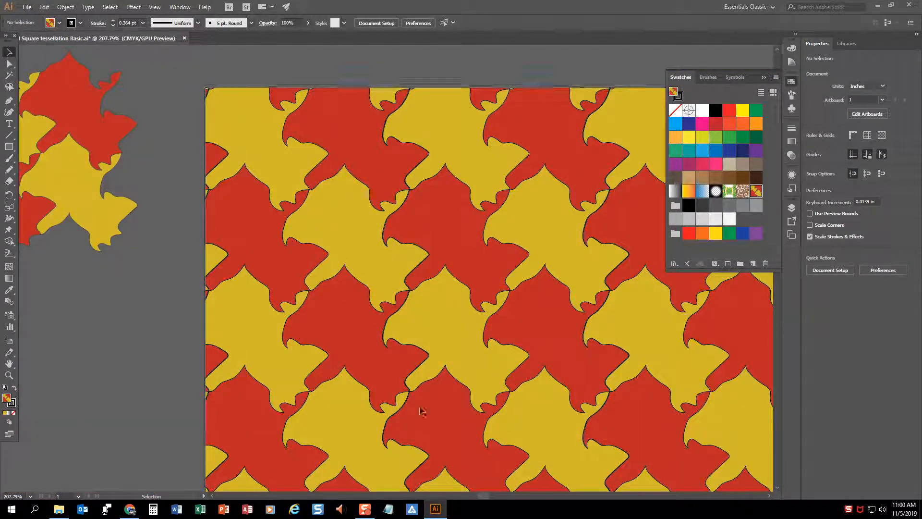
Save the Illustrator document with the pattern-filled page
double_click(9, 363)
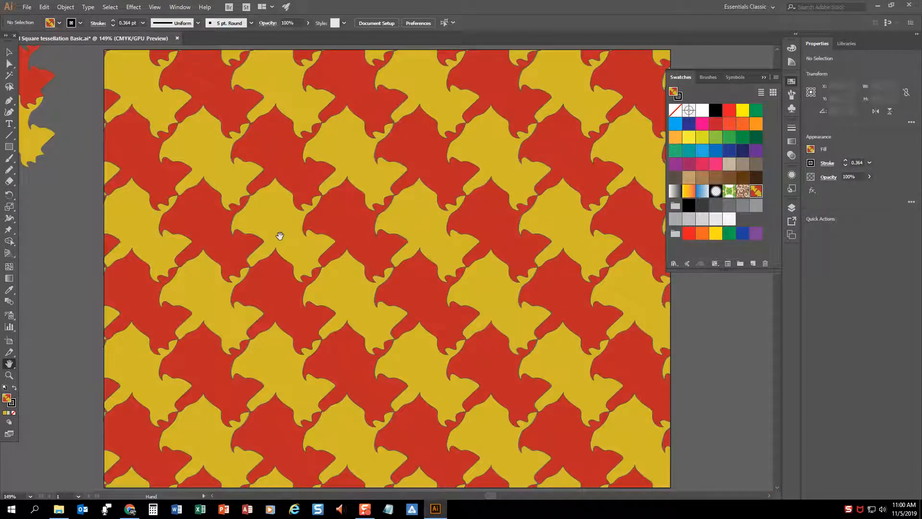
click(27, 7)
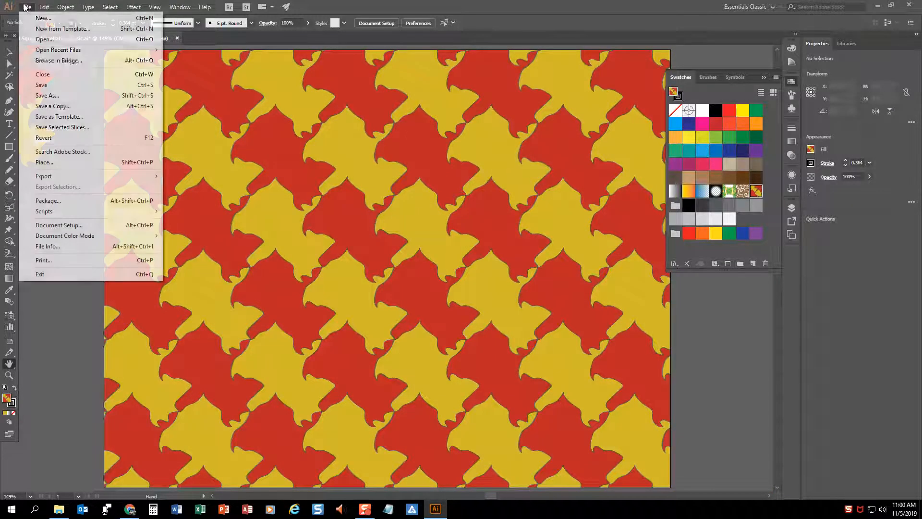
click(57, 85)
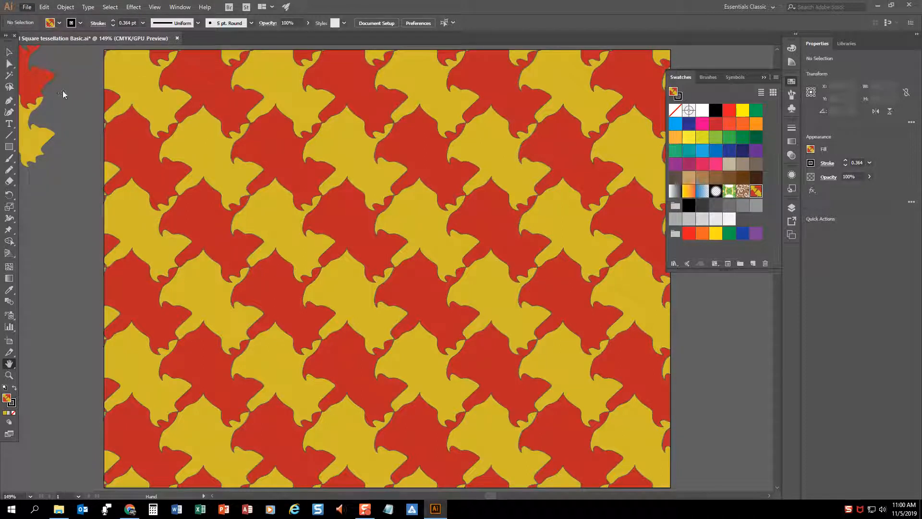
Start exporting the artwork to the Desktop in JPEG format under the document's existing name
click(27, 8)
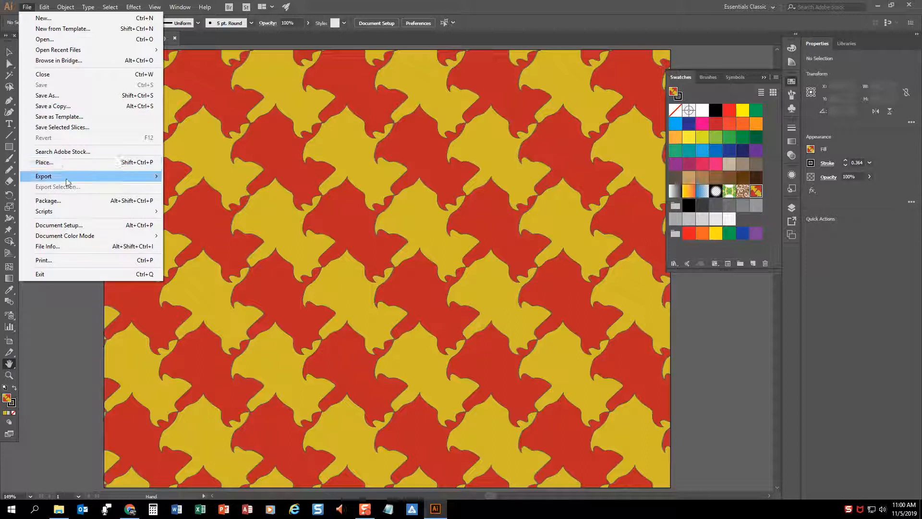
mouse_move(69, 177)
click(221, 186)
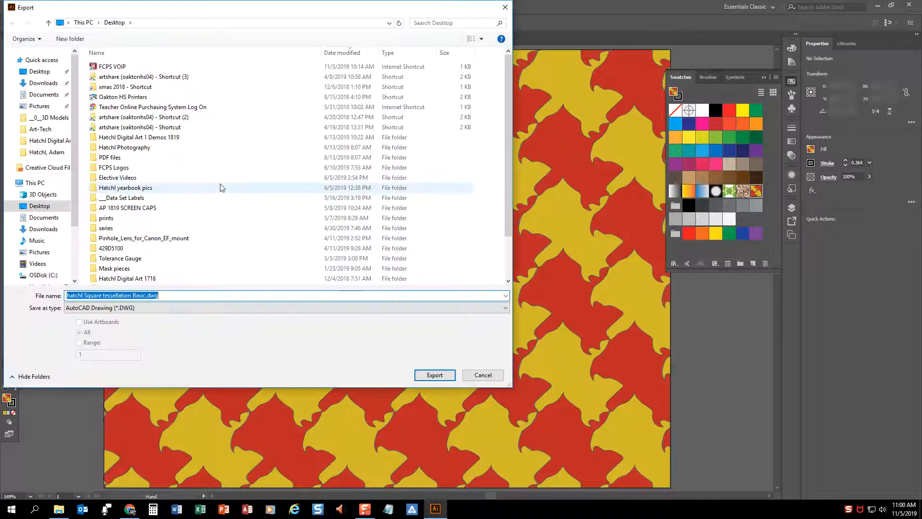
click(140, 308)
click(106, 361)
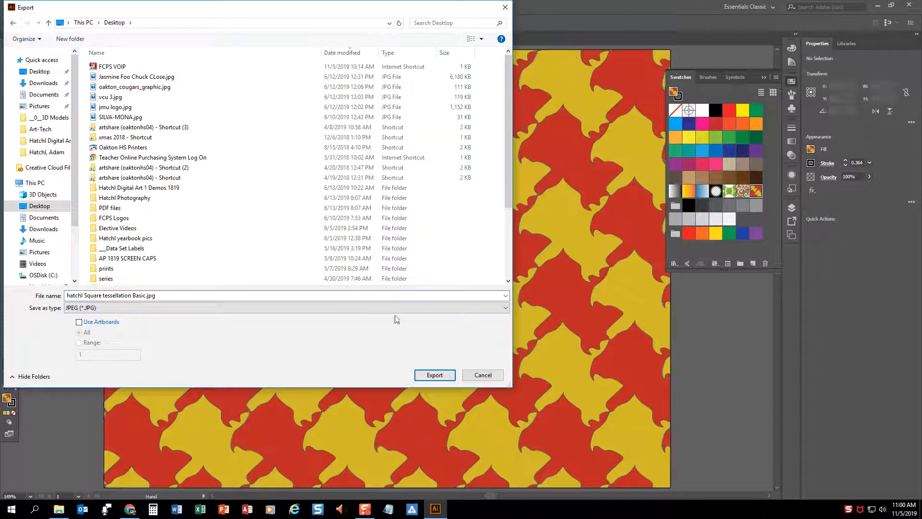
click(435, 375)
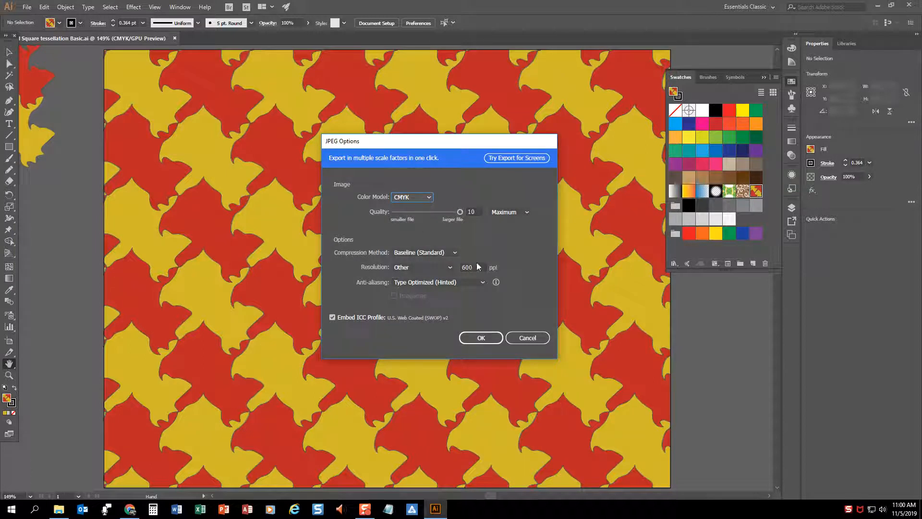
Set the JPEG resolution to High (300 ppi) and complete the export
click(449, 267)
click(424, 293)
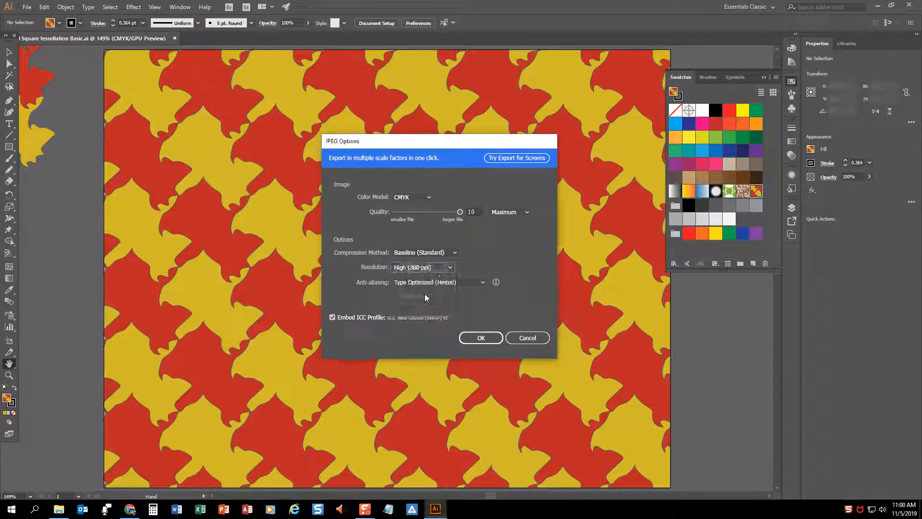
click(480, 337)
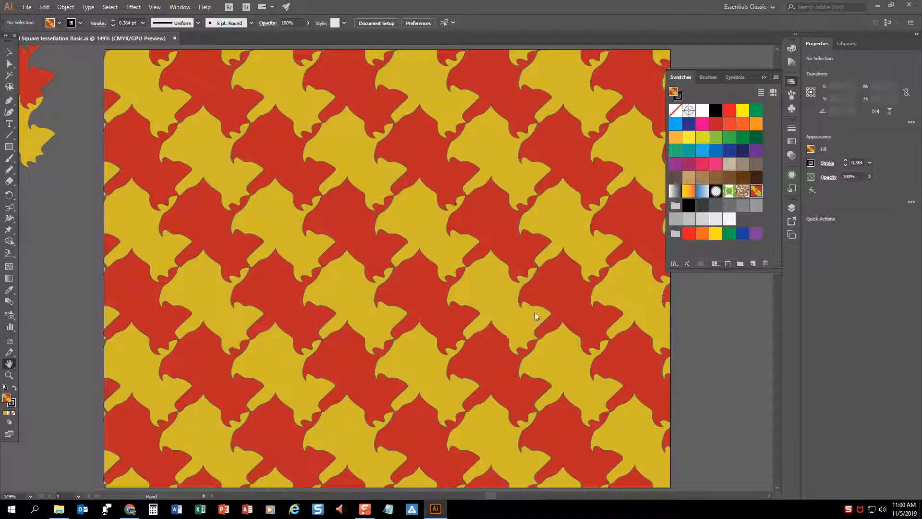